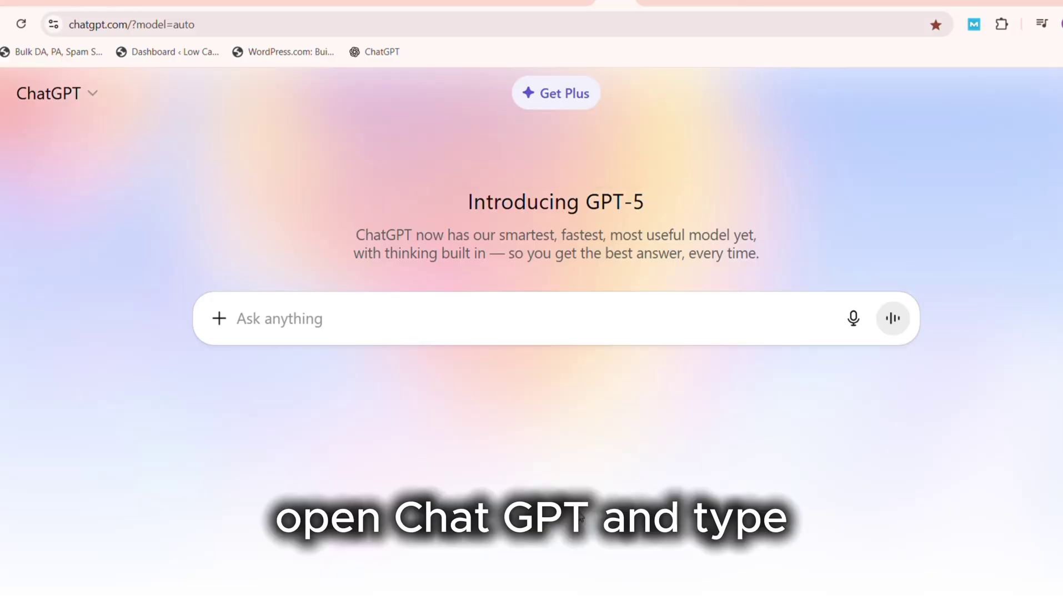
- Ask ChatGPT for 10 unique short story ideas featuring a dragon and a small boy
click(334, 325)
text(Give me 10 unique short story ideas featuring a dragon and a small boy.)
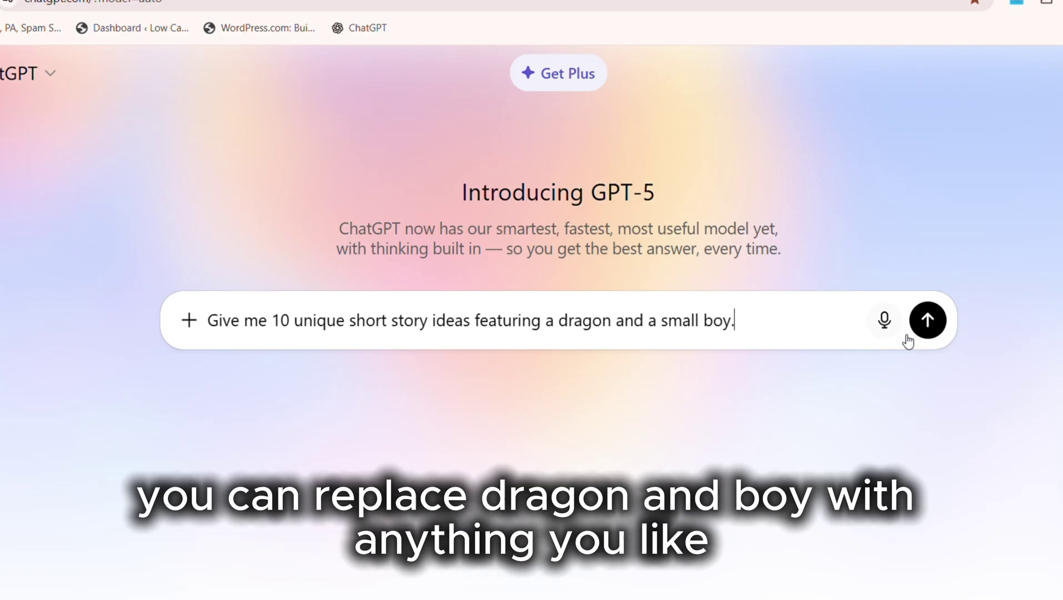
click(926, 321)
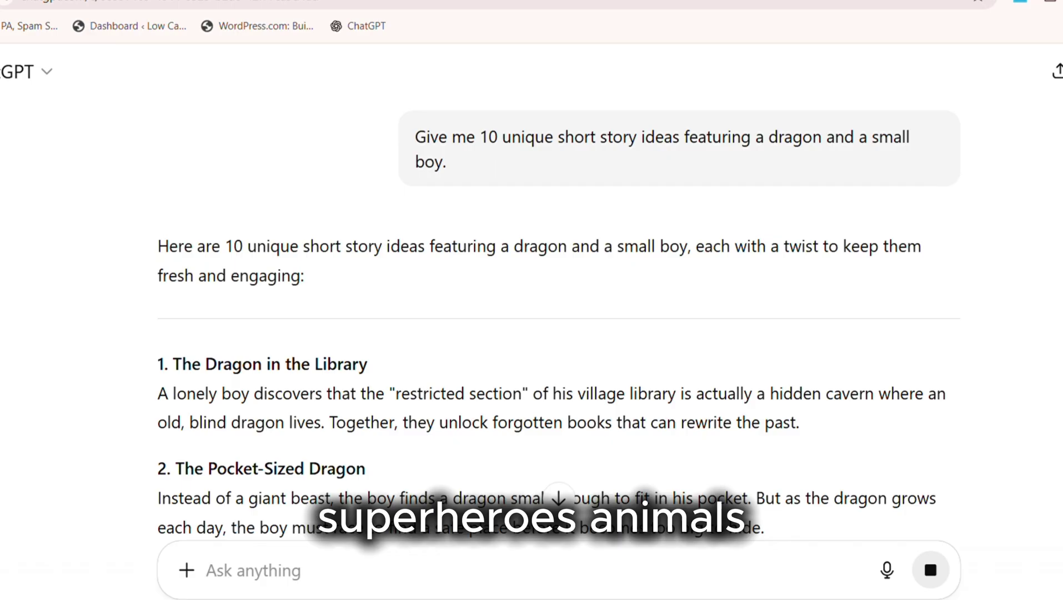
- Review the story ideas and copy idea 8, "The Dragon Who Collected Stars", including its summary
scroll(555, 333, down, 8)
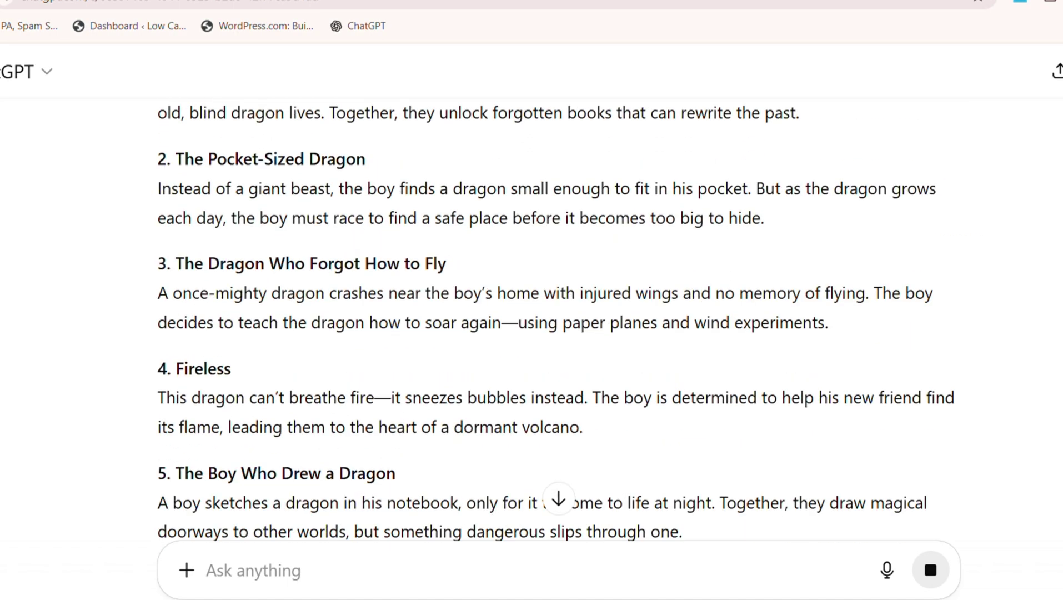
scroll(555, 322, down, 2)
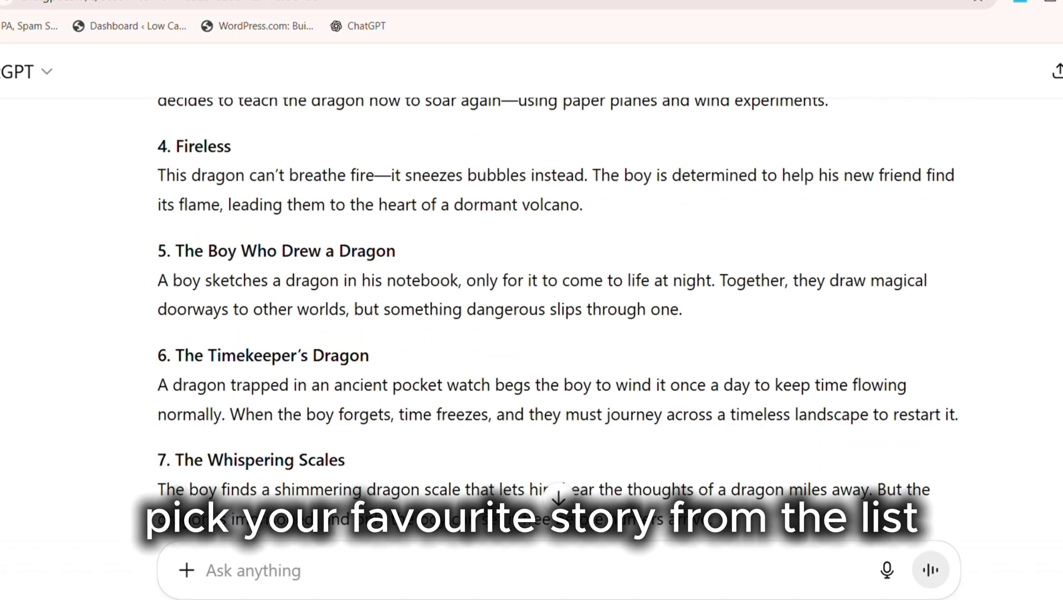
scroll(555, 322, down, 3)
scroll(555, 322, down, 2)
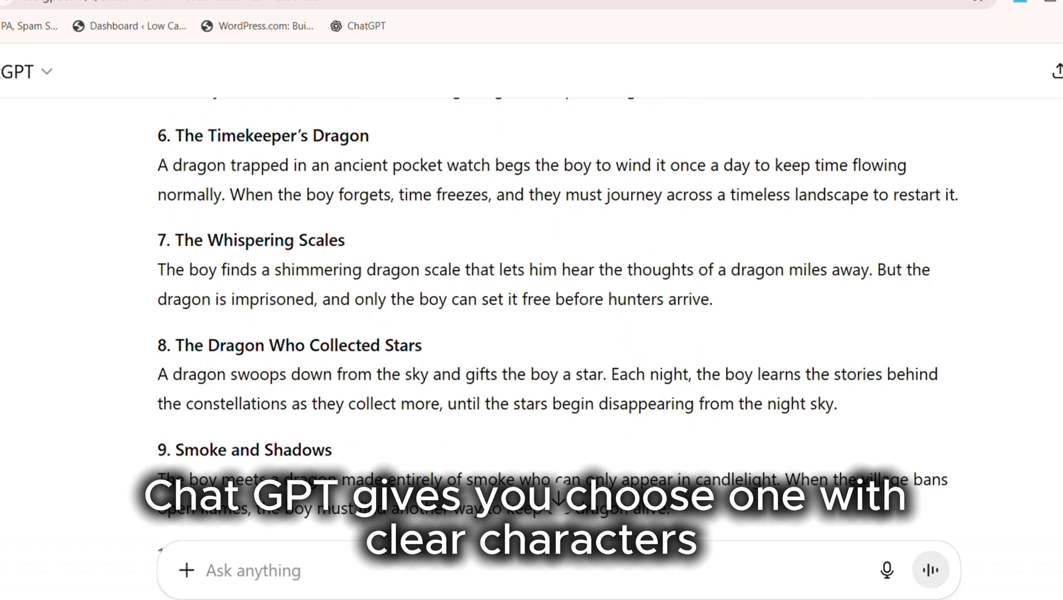
scroll(555, 322, down, 2)
scroll(756, 353, up, 1)
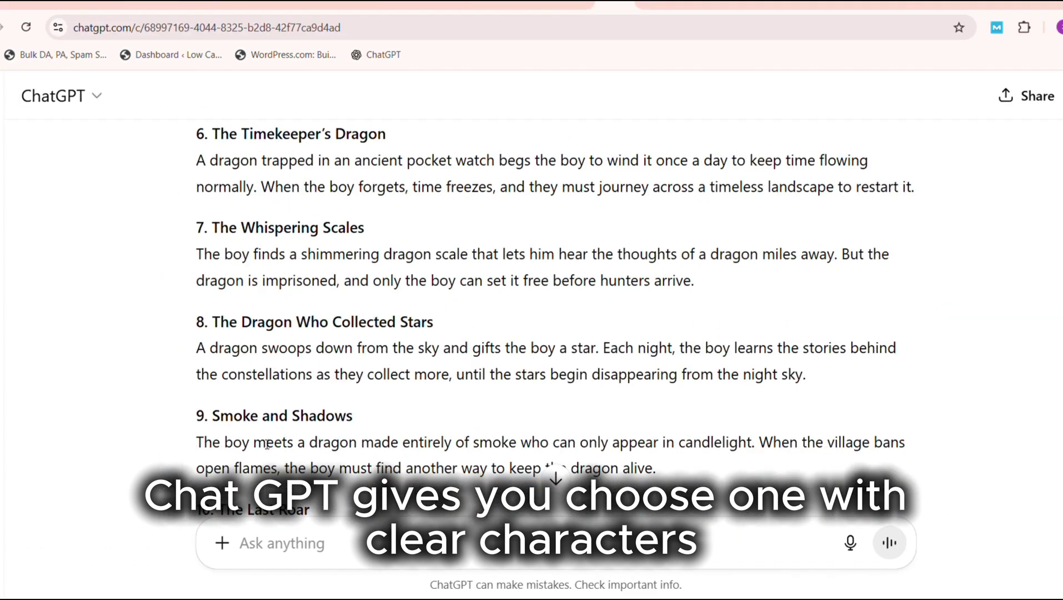
drag(192, 318, 842, 373)
key(ctrl+c)
- Send the prompt "Break this story into 14 scenes" with the copied story idea pasted below it after an opening quotation mark
click(348, 542)
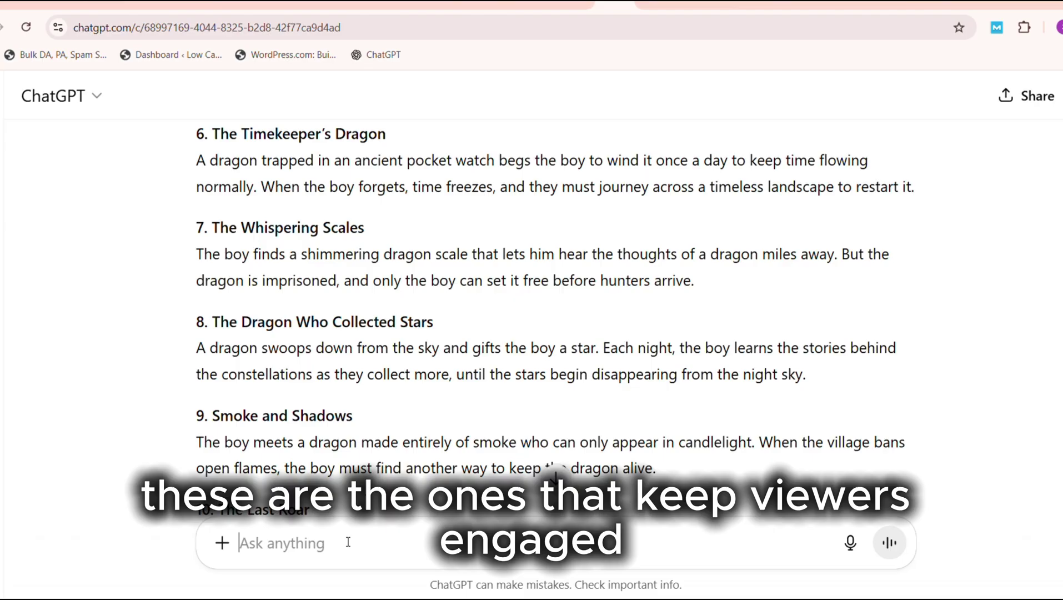
text(Break th)
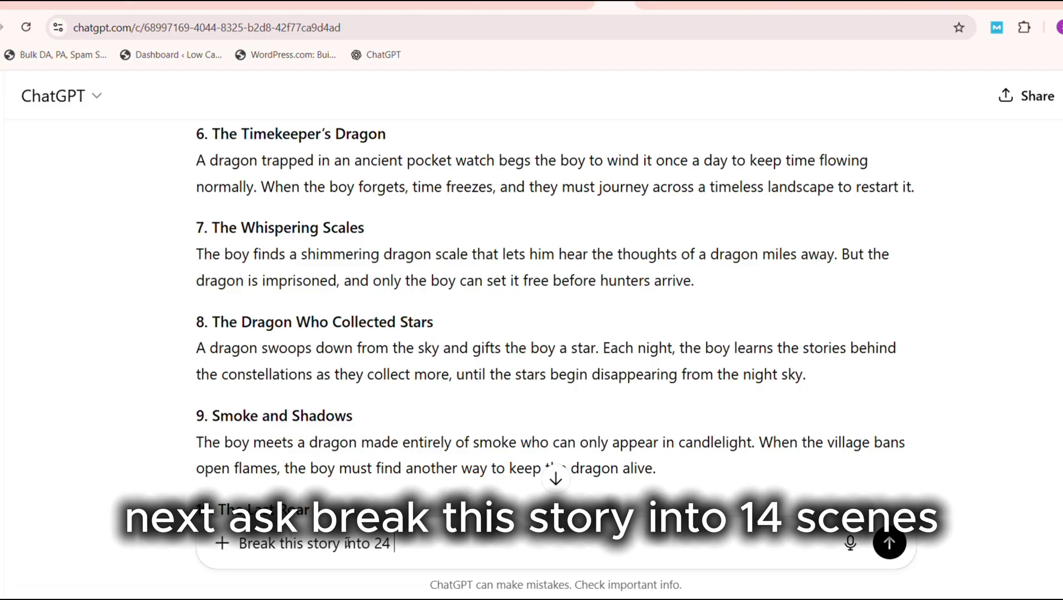
text(is story into 24)
key(BackSpace)
key(BackSpace)
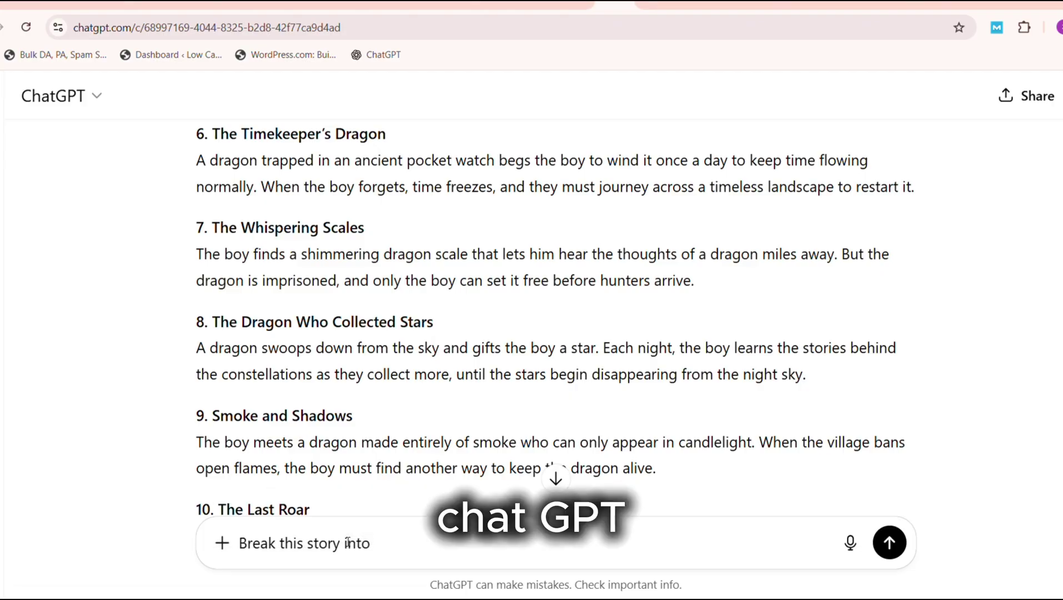
text(1)
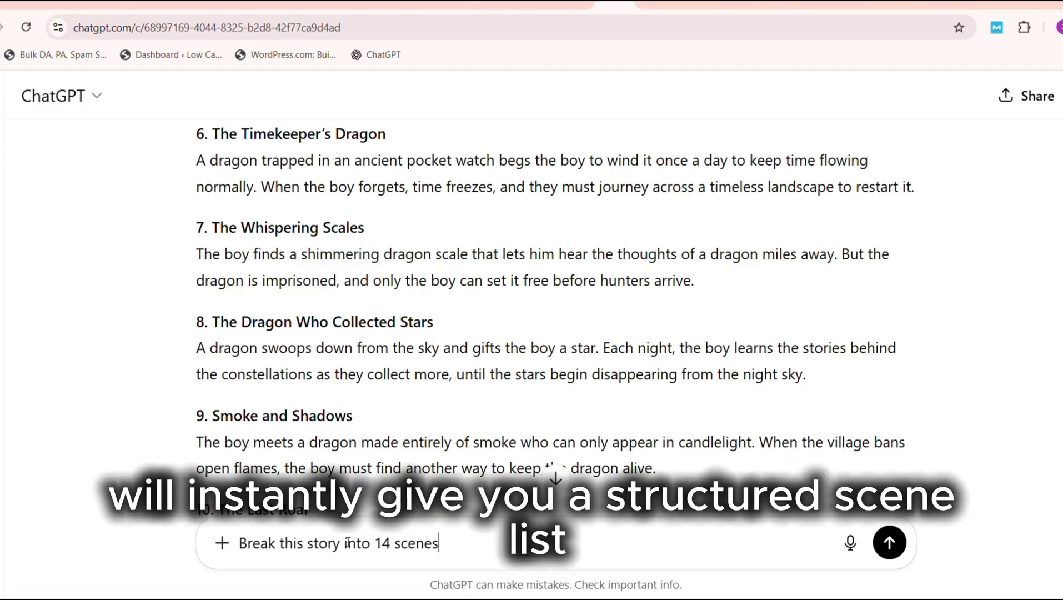
text(4 scenes)
key(shift+Return)
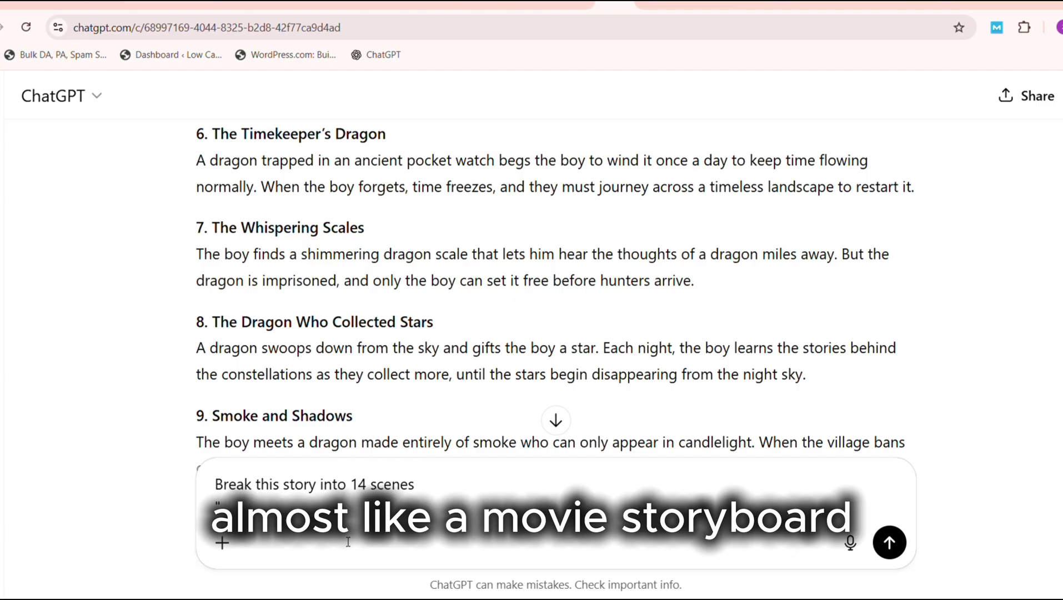
text(")
key(ctrl+v)
key(Return)
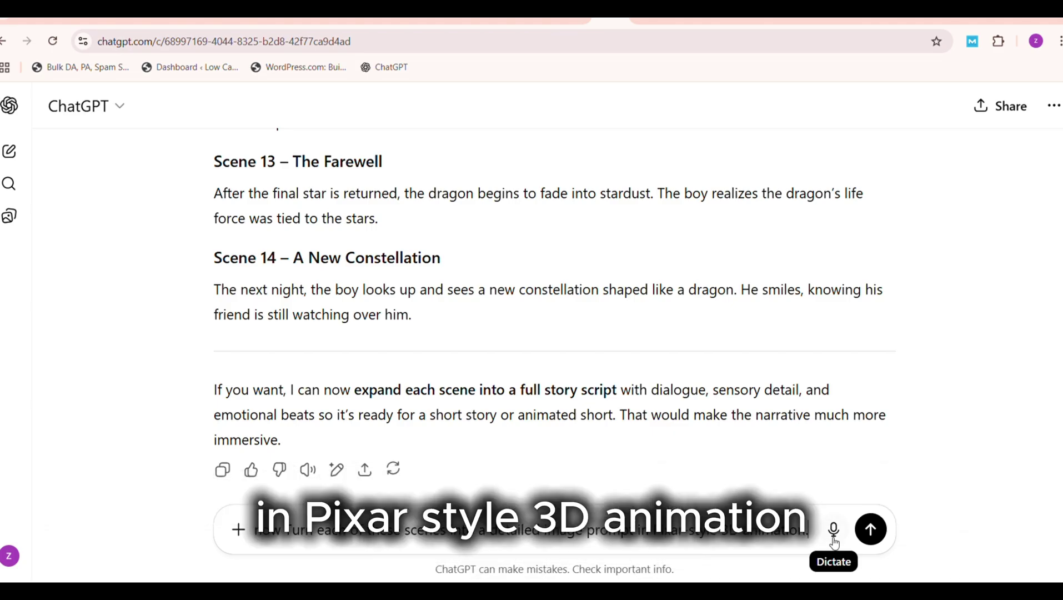
- Request a detailed image prompt in Pixar-style 3D animation for each of the story's scenes
click(871, 531)
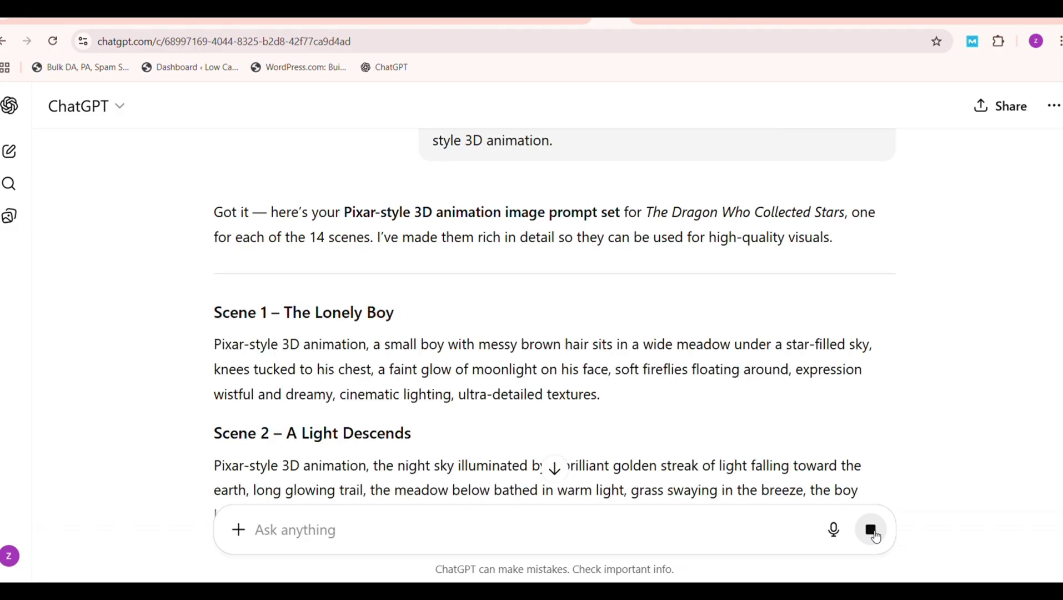
scroll(432, 531, down, 3)
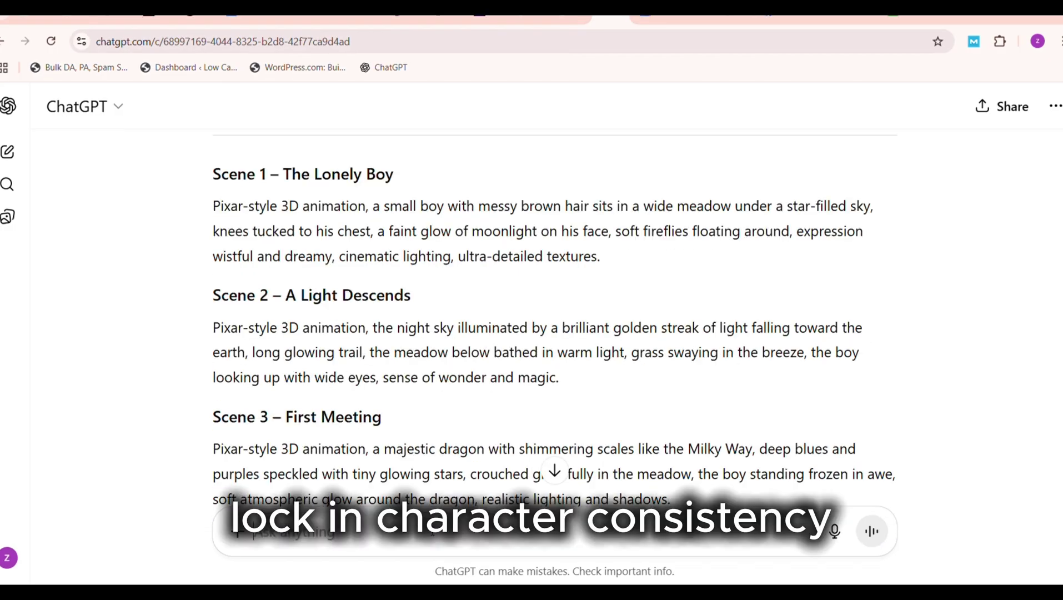
- Request consistent, detailed appearance descriptions for each main character, including hairstyle, clothing, eye color, accessories, and any special features
text(Write detailed descriptions for each main character’s appearance, including hairstyle, clothing, eye color, accessories, and any special features.)
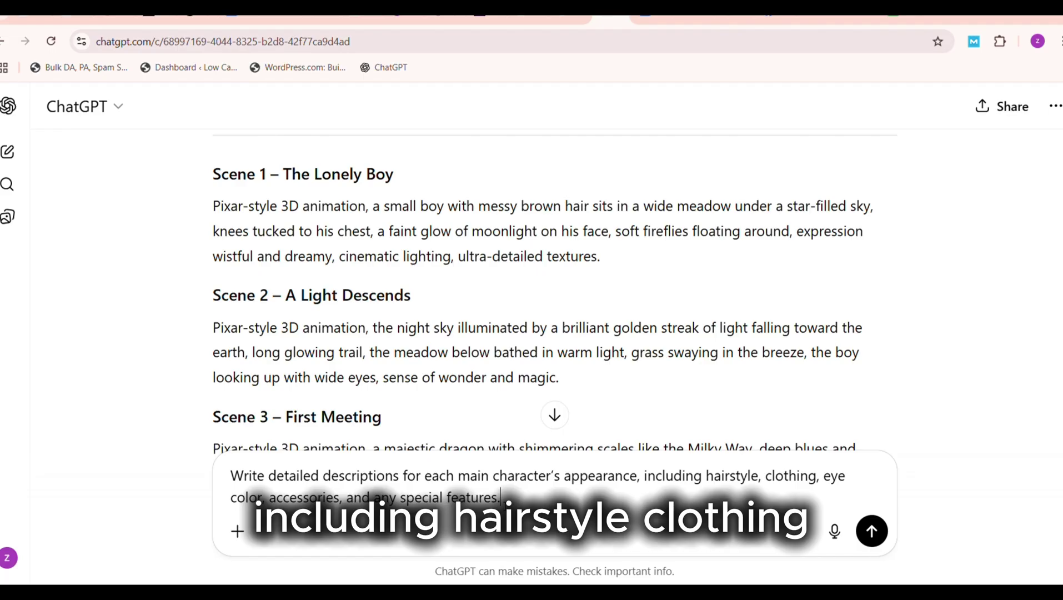
key(Return)
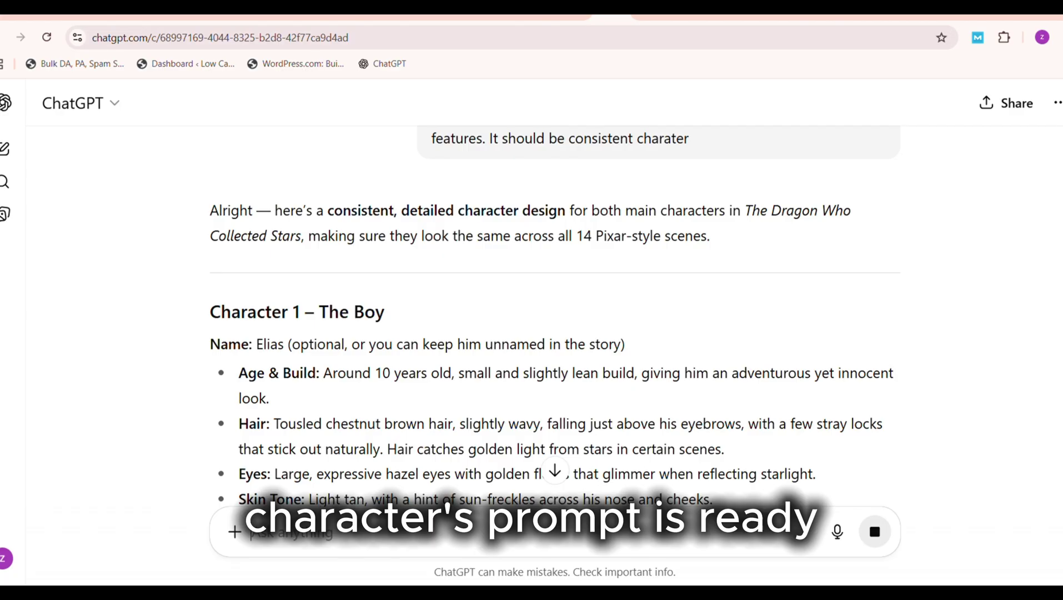
- Review the character descriptions and ask for character 1, the boy, as one single prompt without changes
scroll(554, 310, down, 3)
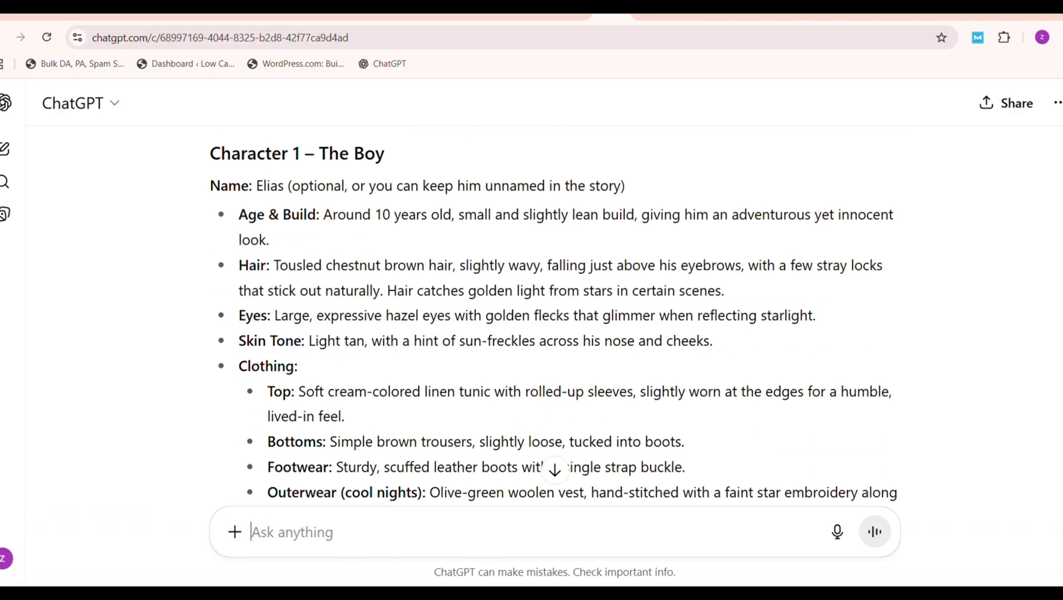
scroll(554, 311, down, 6)
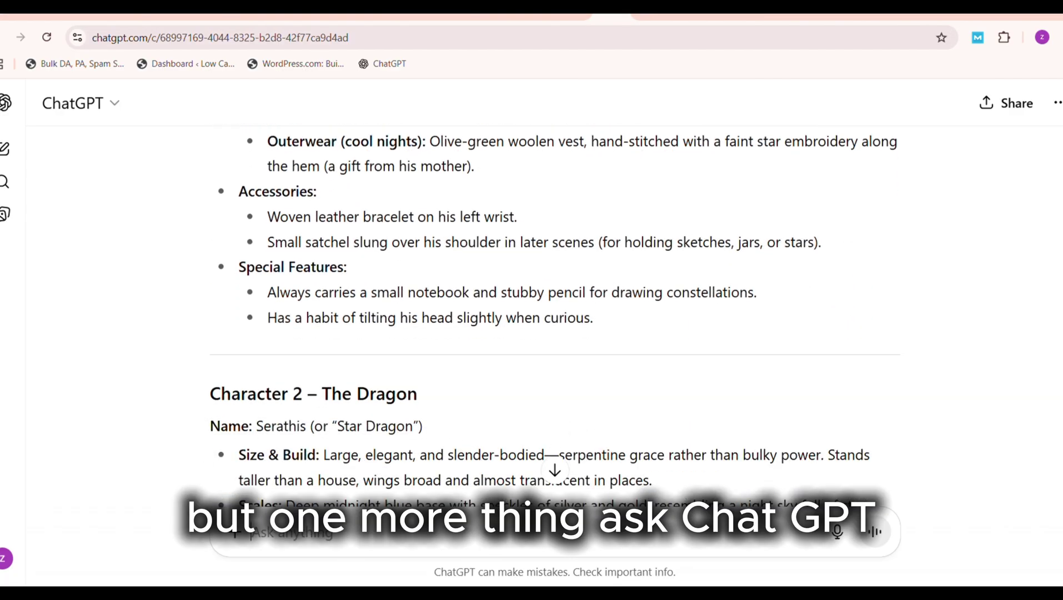
scroll(554, 311, down, 13)
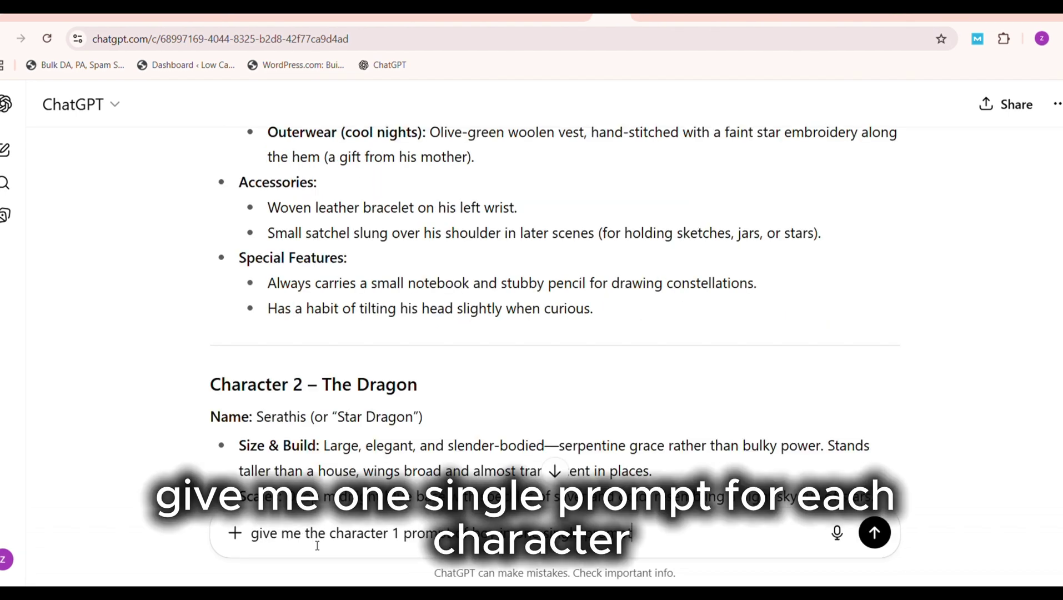
text(change it)
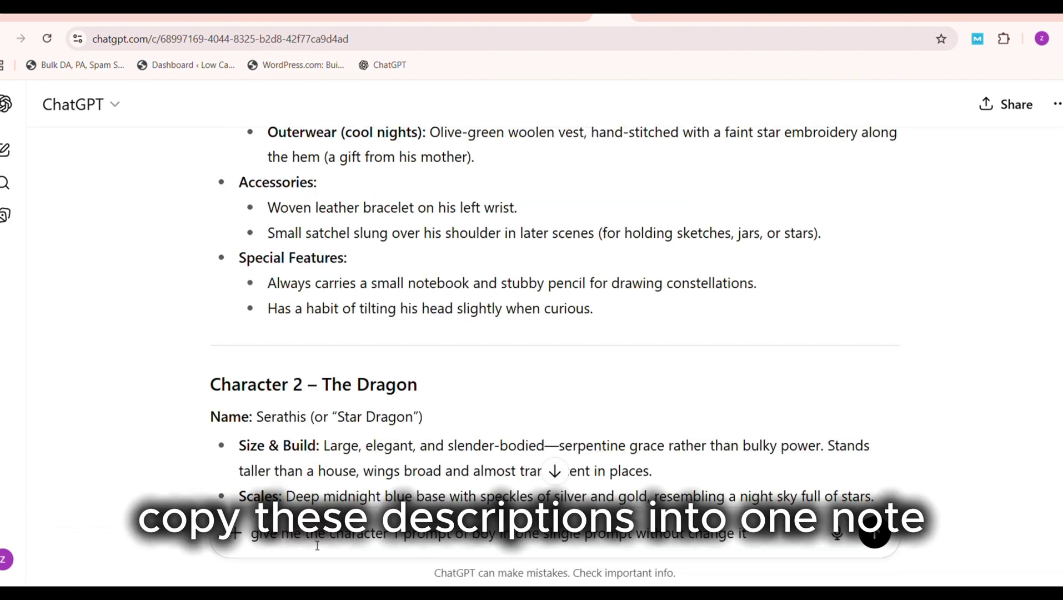
key(Return)
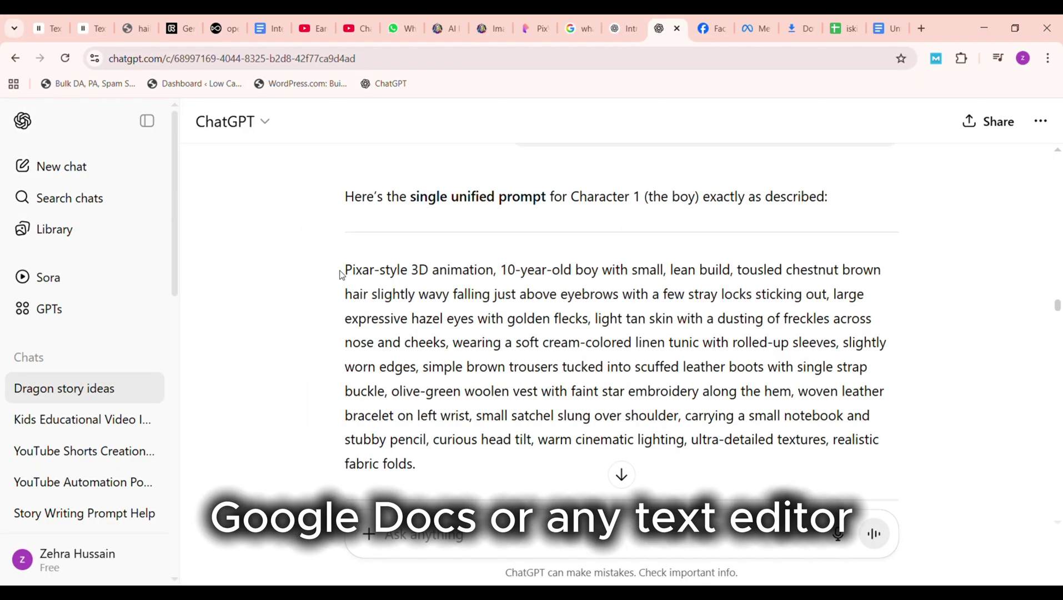
- Copy the boy's single unified prompt into the untitled Google Docs document, below the "The Boy" heading
drag(344, 270, 516, 482)
key(ctrl+c)
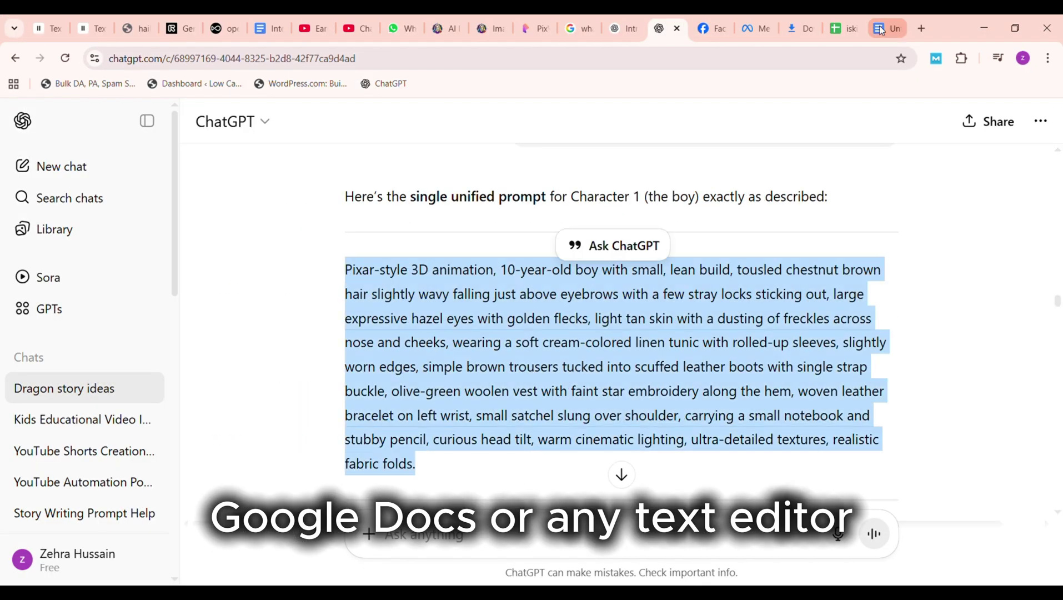
click(878, 29)
key(ctrl+v)
key(Return)
key(Up)
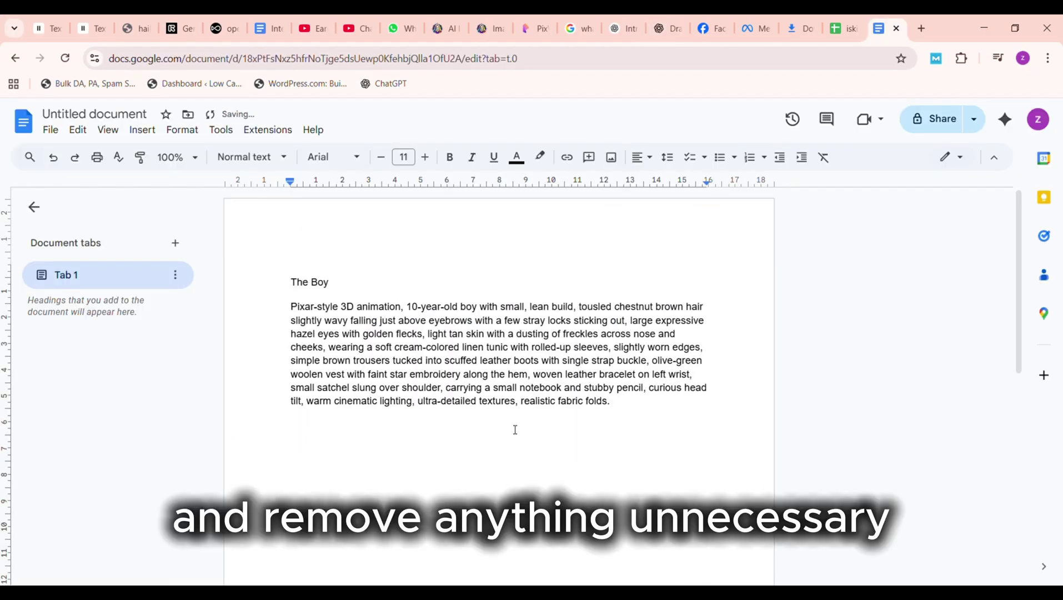
- Copy the dragon's unified prompt from ChatGPT into the Google Docs document under a new "Dragon" heading
click(684, 27)
scroll(611, 306, down, 5)
drag(344, 242, 897, 431)
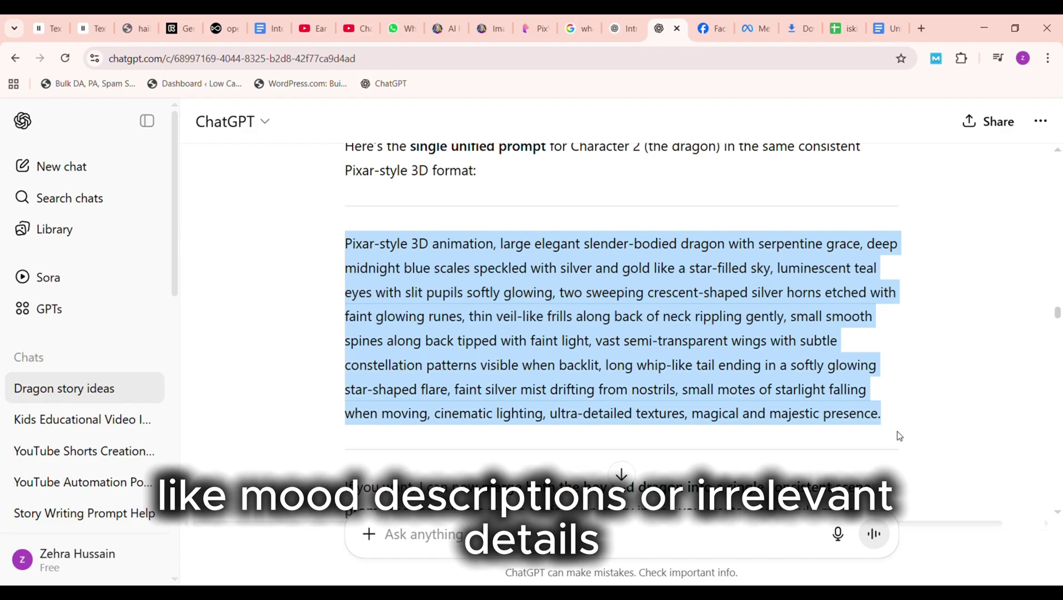
key(ctrl+c)
click(884, 30)
text(Dragon)
key(Return)
key(Return)
key(ctrl+v)
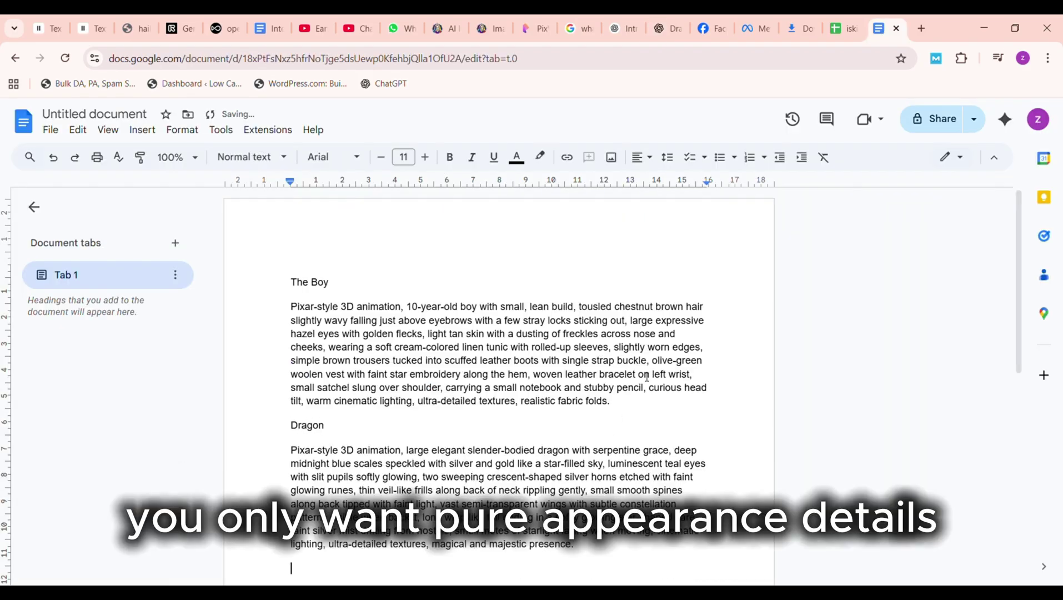
- Delete the word "sleeves" after "rolled-up" in the boy's description
key(ctrl+BackSpace)
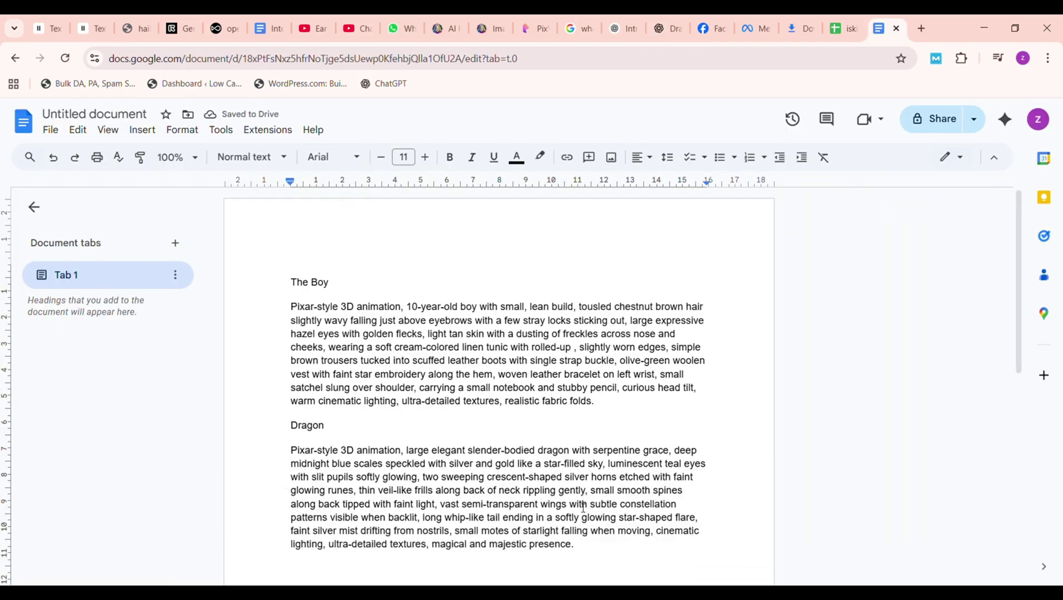
scroll(611, 354, down, 1)
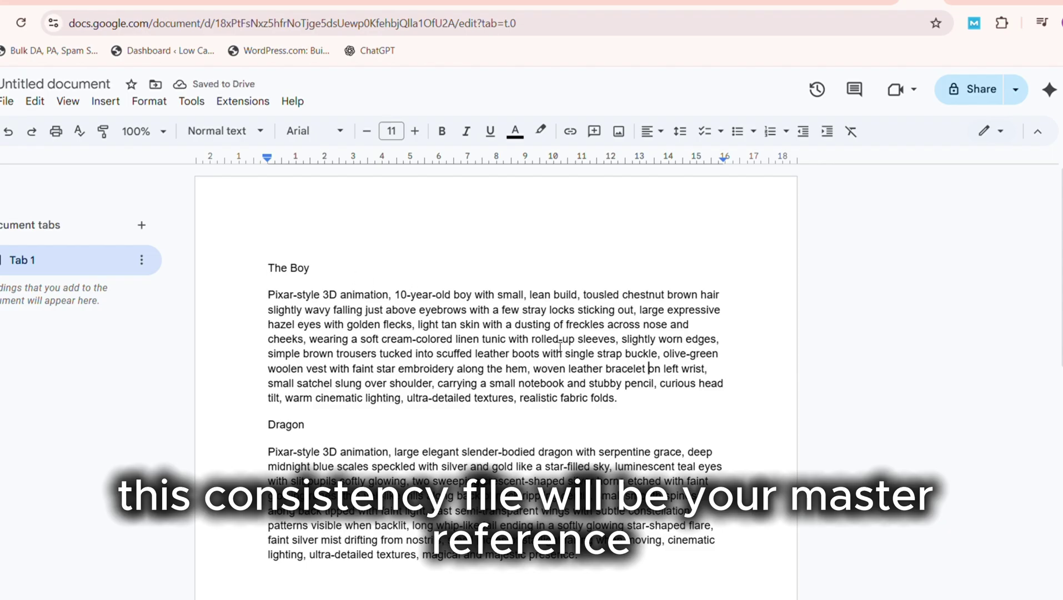
click(556, 341)
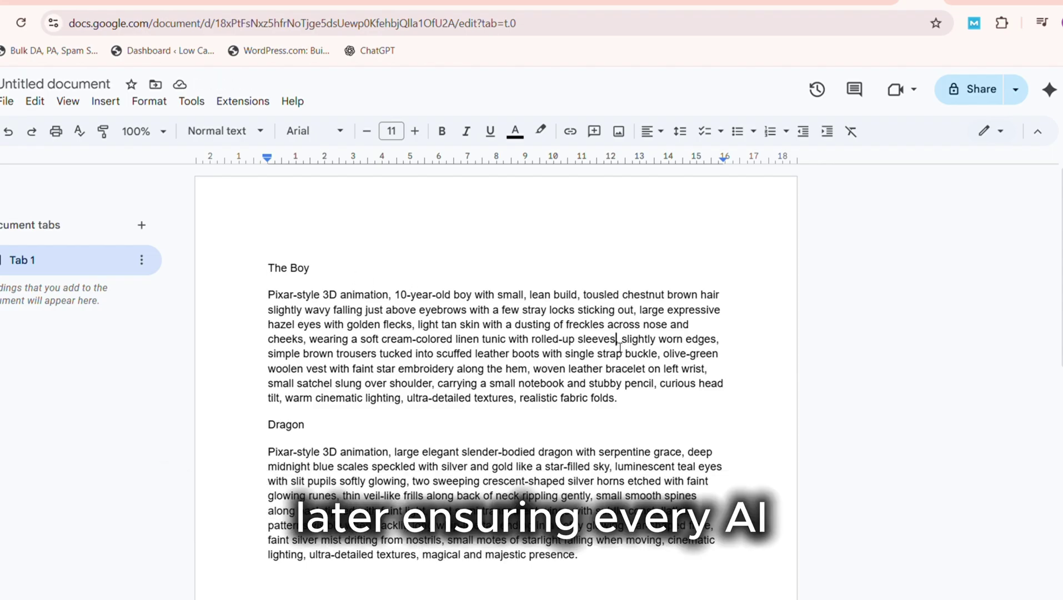
key(BackSpace)
key(BackSpace)
key(BackSpace)
key(BackSpace)
key(BackSpace)
key(BackSpace)
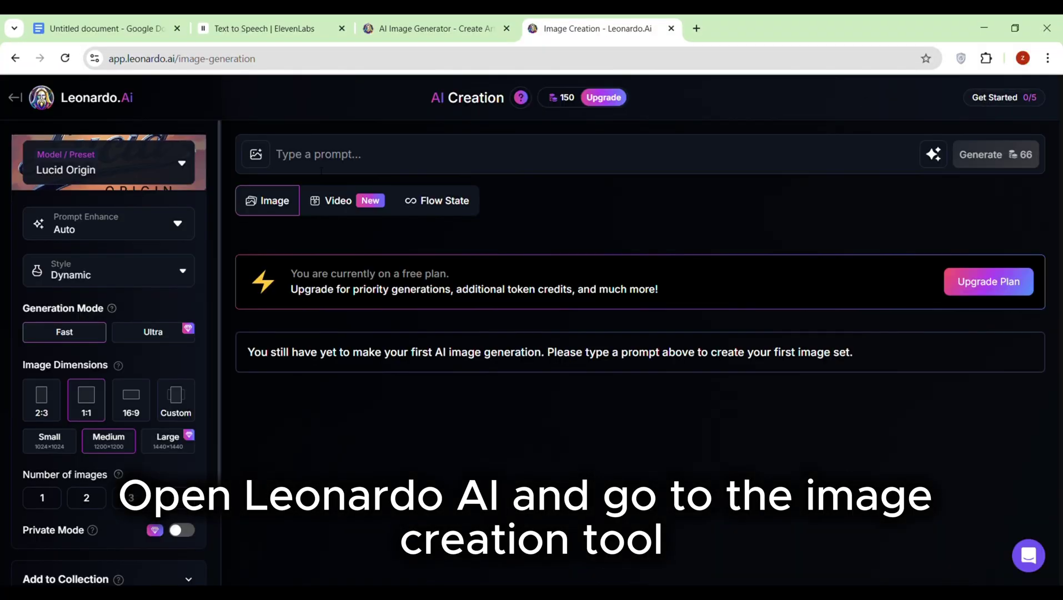
- In Leonardo.Ai image creation, set the model to Phoenix 1.0 and the style to 3D Render
click(186, 172)
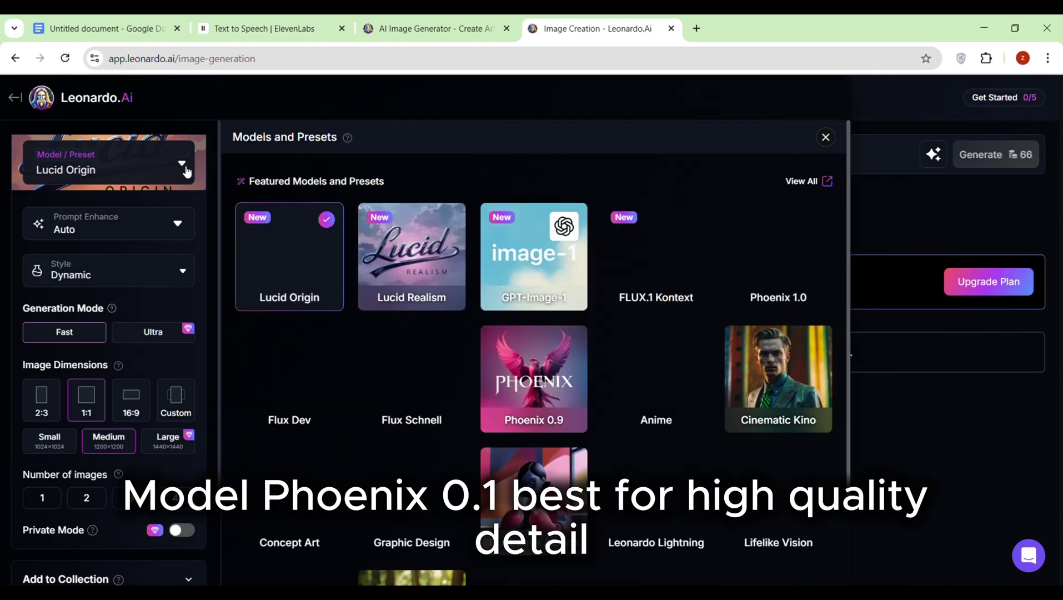
click(783, 261)
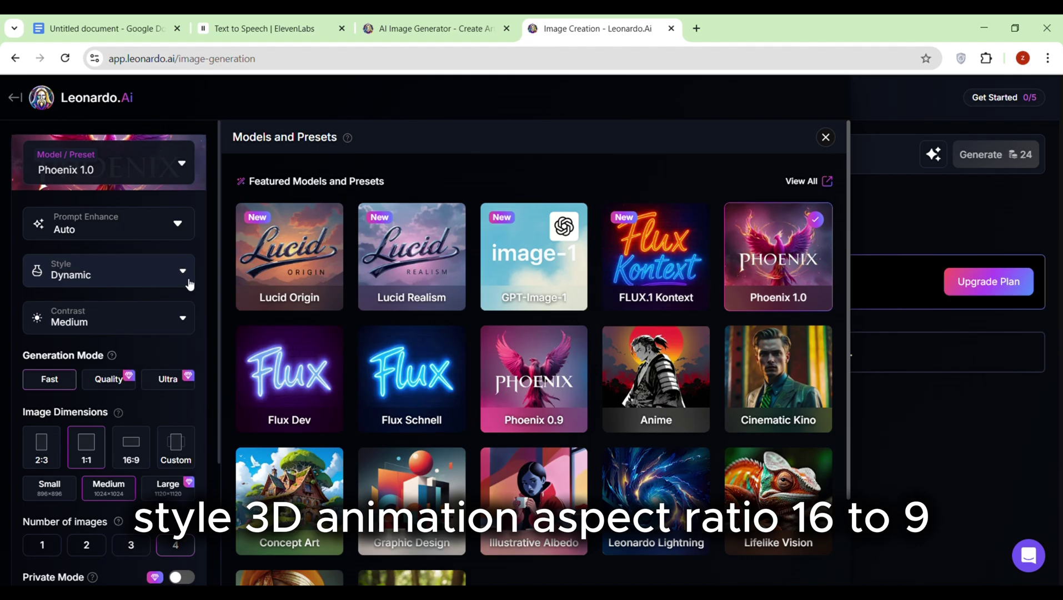
click(185, 273)
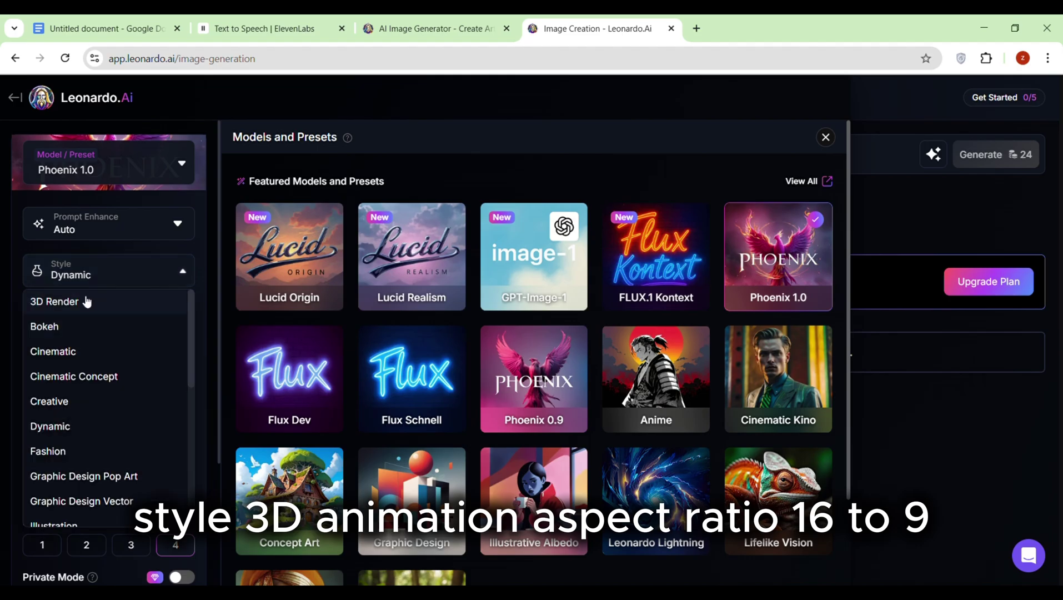
click(54, 302)
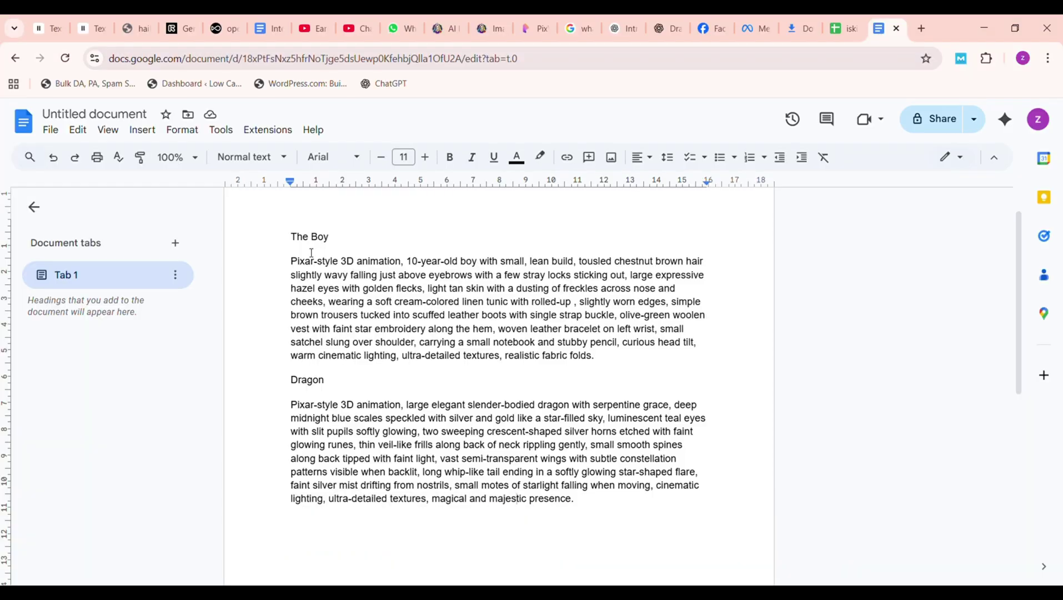
- Copy the boy's cleaned-up description from the Google Docs document into the Leonardo.Ai image prompt
drag(293, 266, 638, 360)
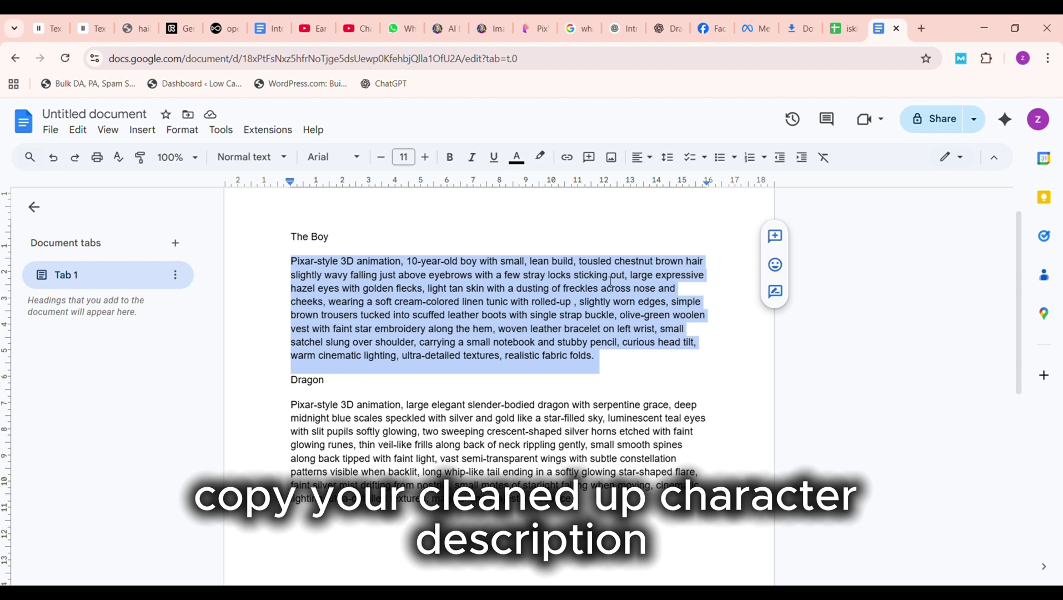
click(482, 28)
key(ctrl+v)
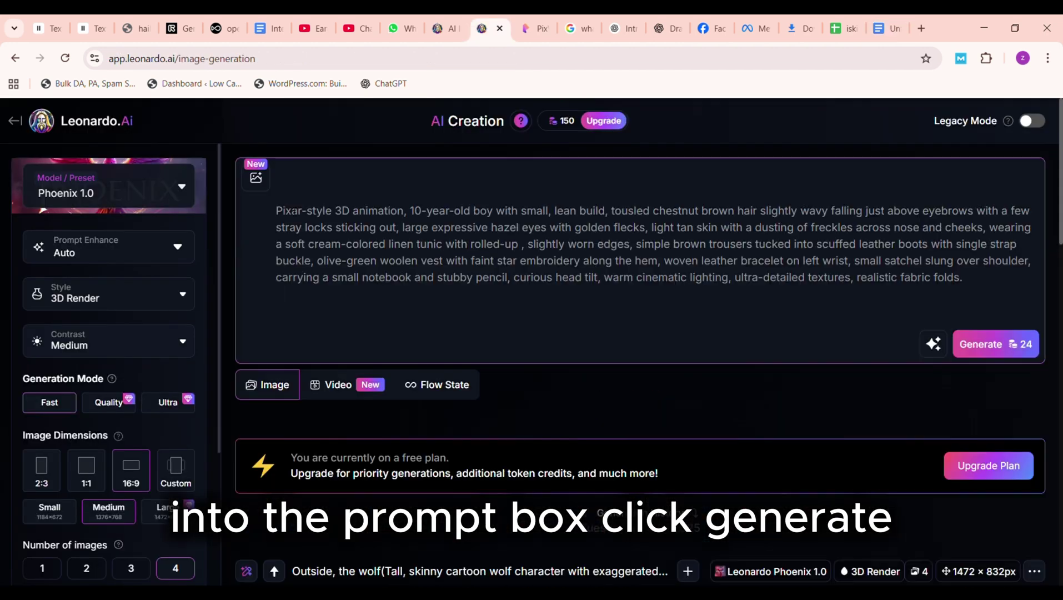
- Generate four images of the boy from the entered prompt and download the fourth one
click(980, 344)
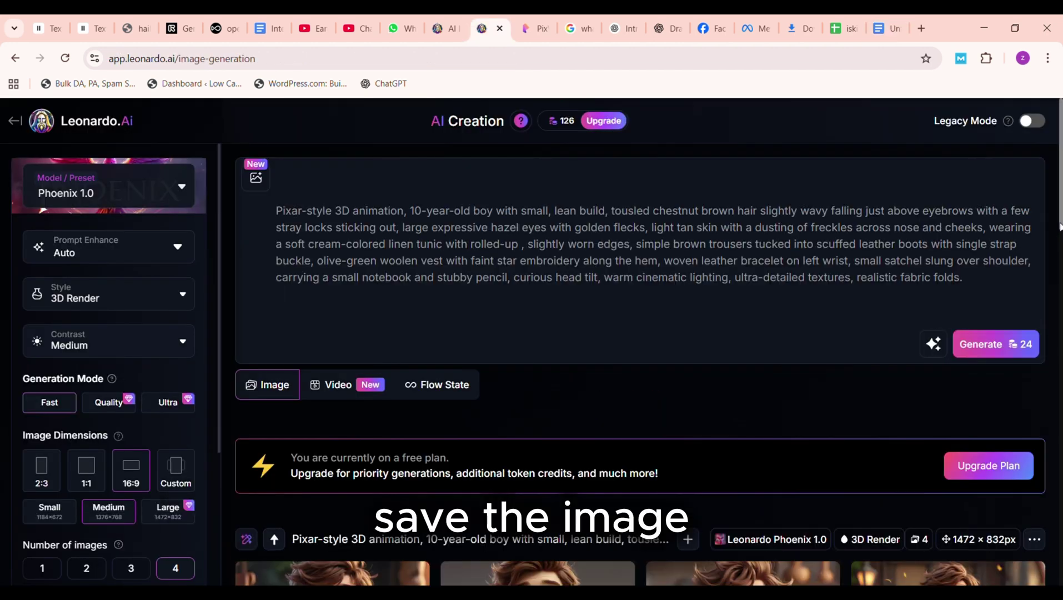
scroll(980, 349, down, 3)
mouse_move(976, 458)
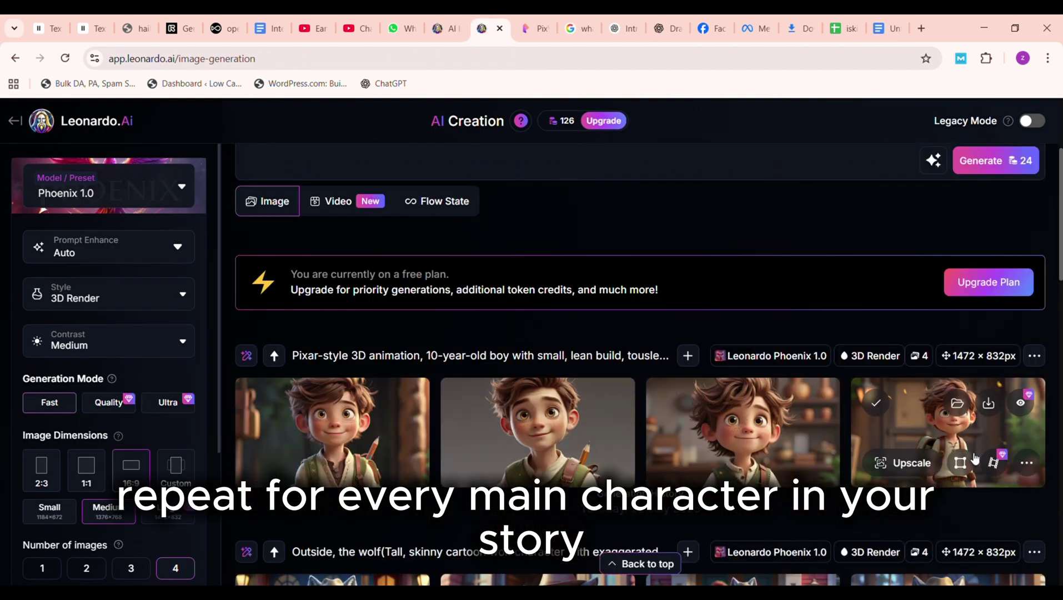
click(990, 404)
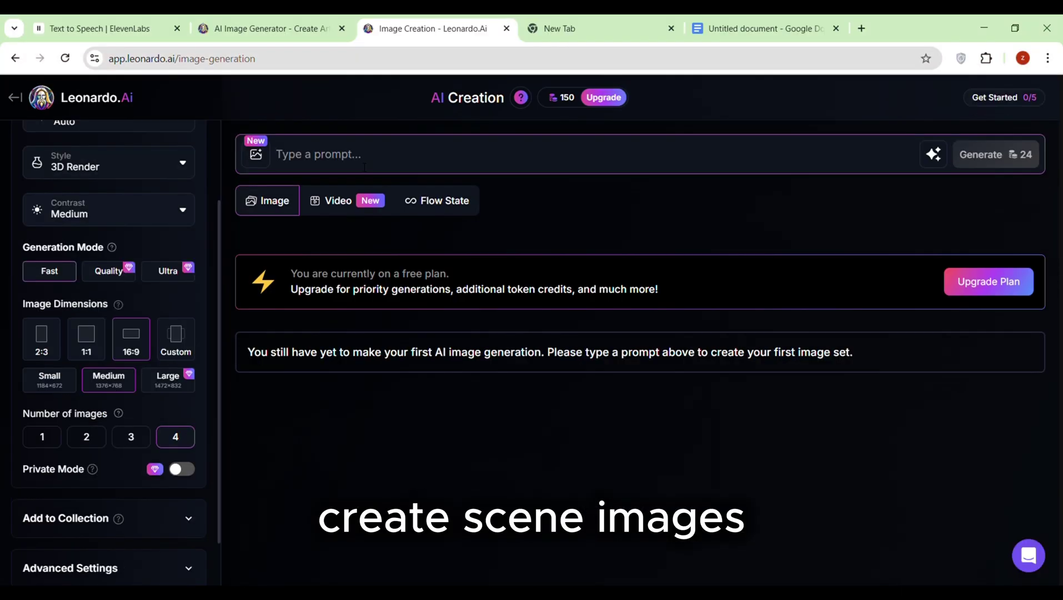
- Enter the star-filled meadow scene prompt and replace "small boy" with the boy's full description from the Google Docs document, removing the extra blank line
click(364, 166)
key(ctrl+v)
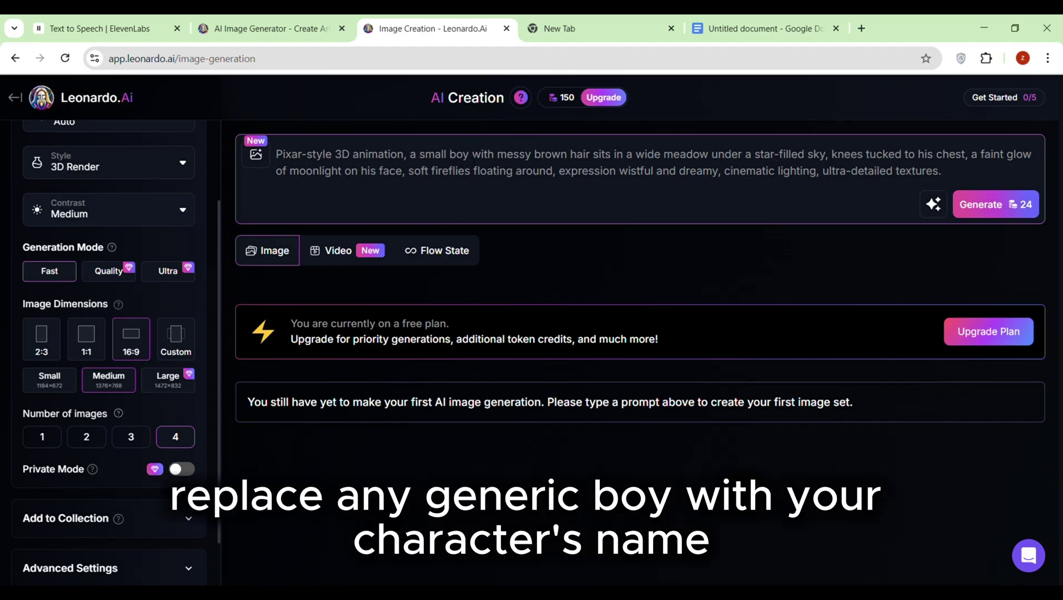
click(767, 29)
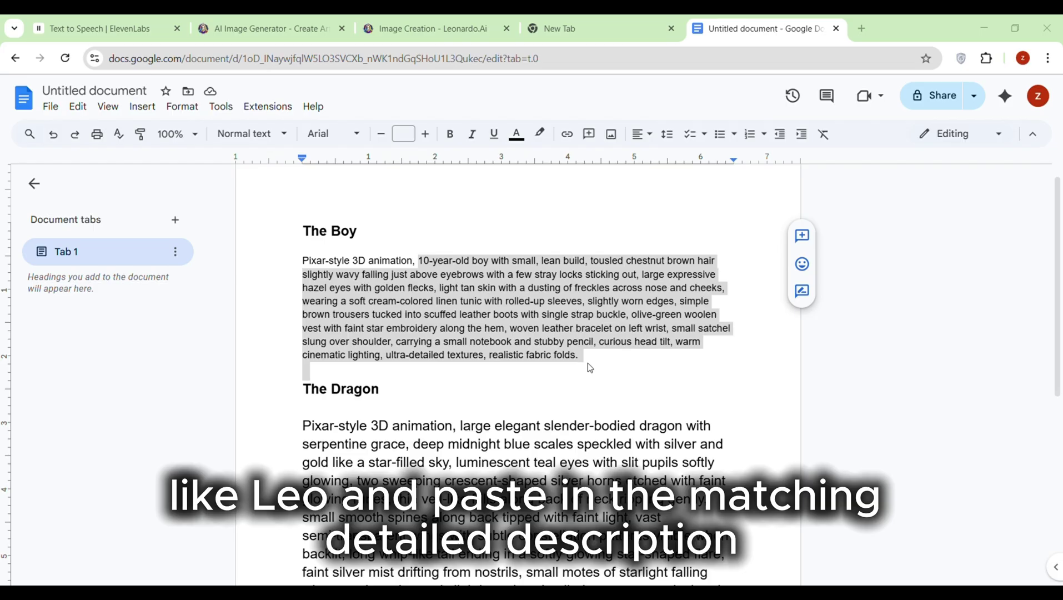
click(433, 28)
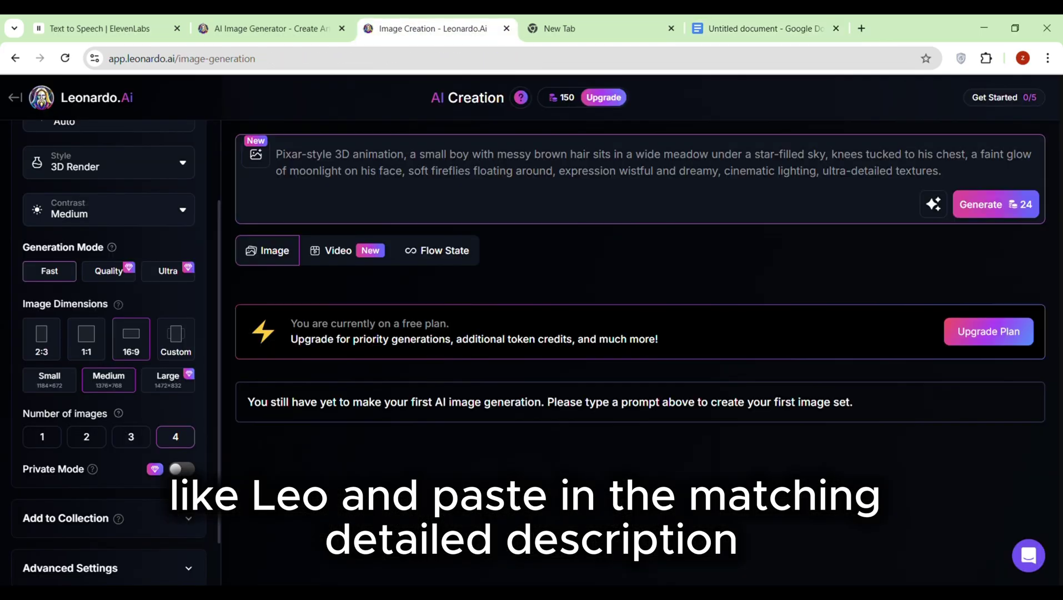
key(ctrl+v)
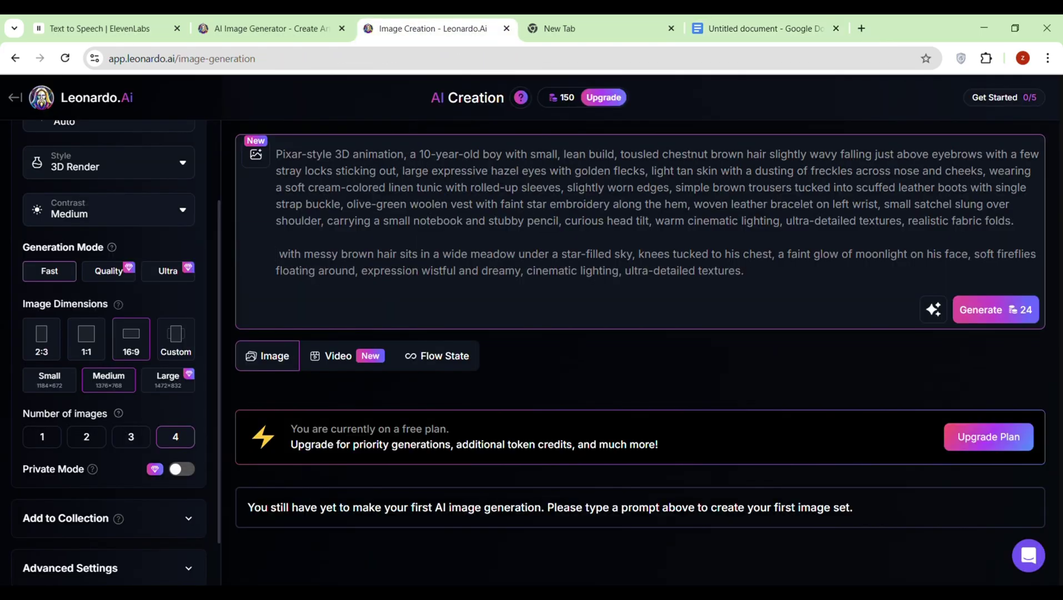
key(BackSpace)
- Generate the meadow scene images and dismiss the checklist tips
click(994, 294)
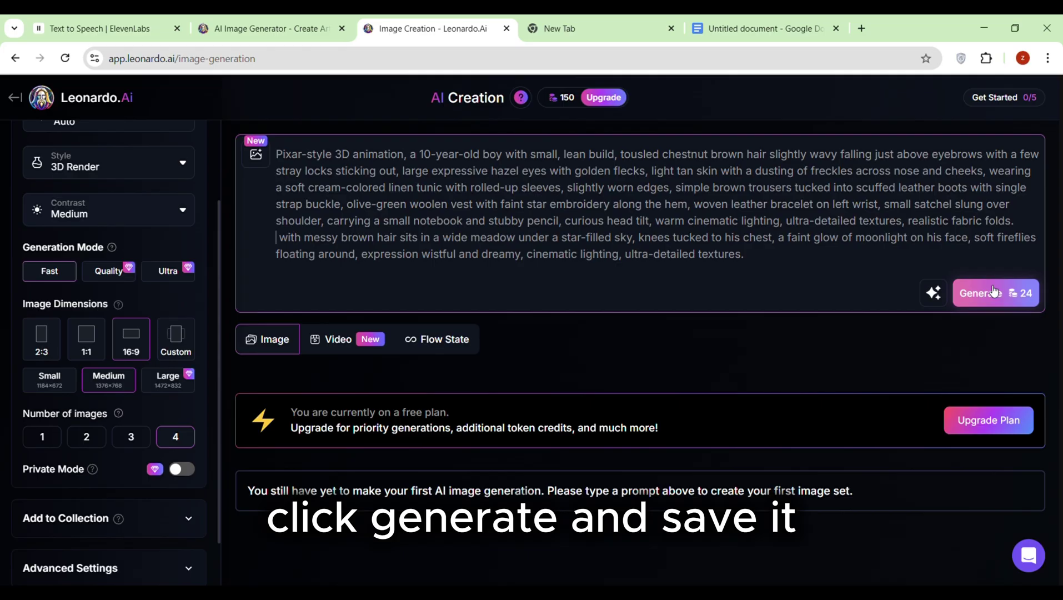
click(962, 265)
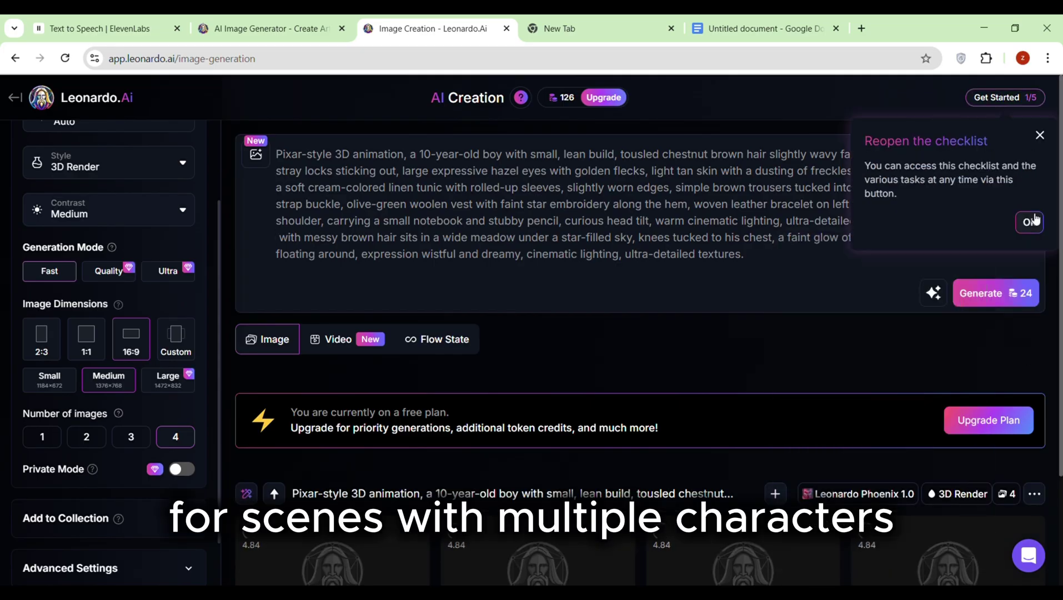
click(1036, 220)
scroll(638, 333, down, 2)
scroll(638, 333, down, 1)
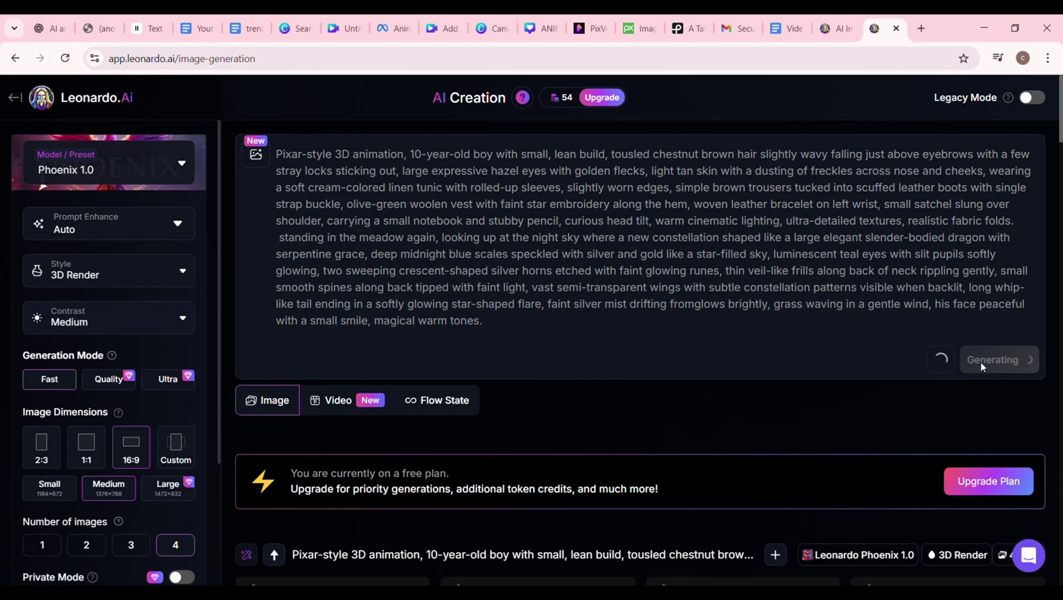
- Go through the generated scene images and download the chosen ones, including the third image of the boy seated among fireflies
drag(1060, 128, 1060, 146)
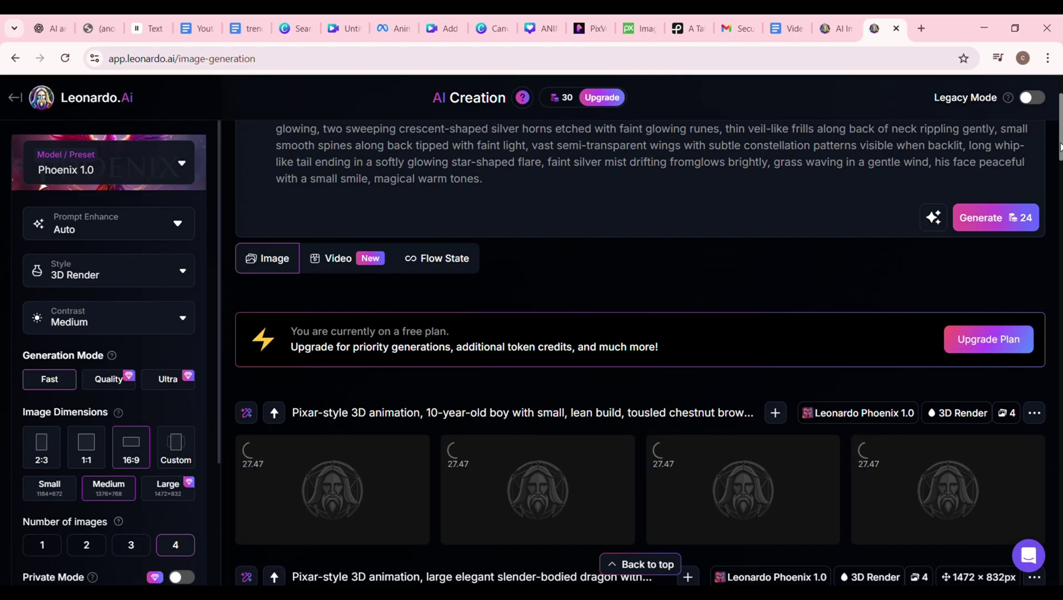
drag(1060, 146, 1060, 241)
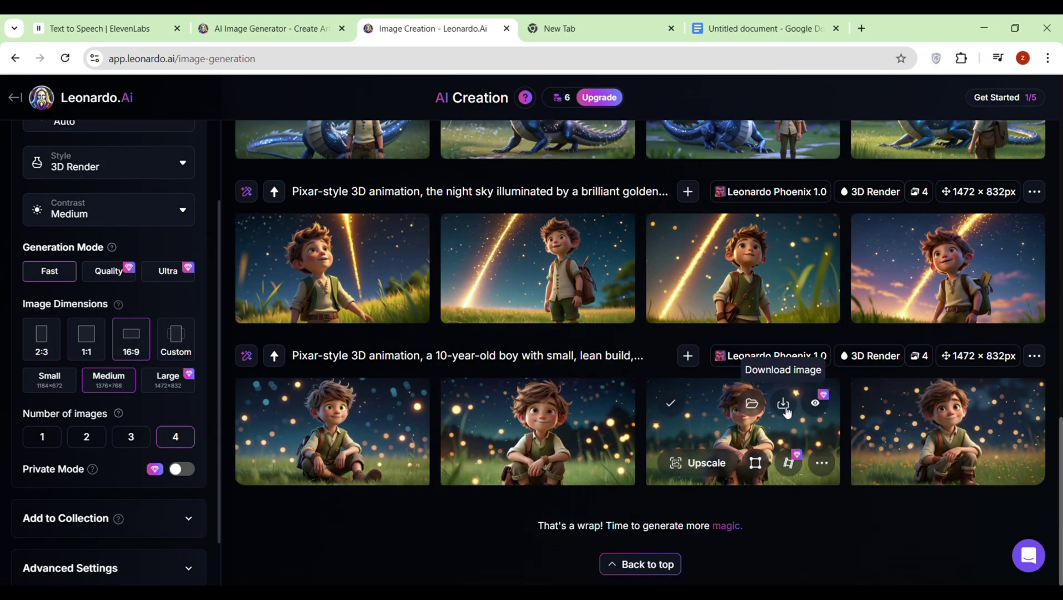
click(783, 403)
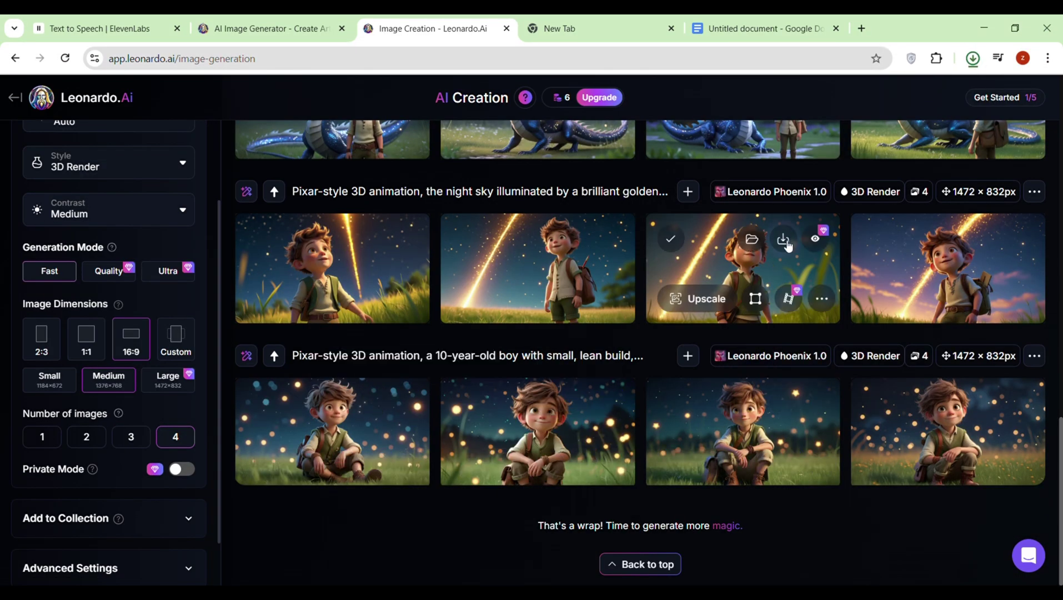
scroll(788, 242, up, 3)
scroll(999, 278, up, 2)
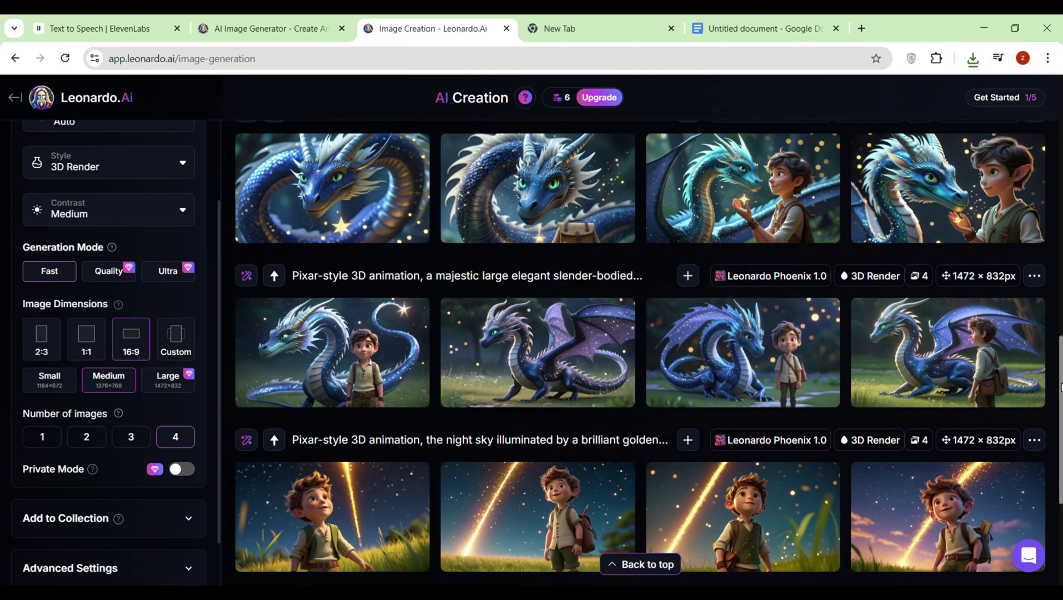
click(994, 218)
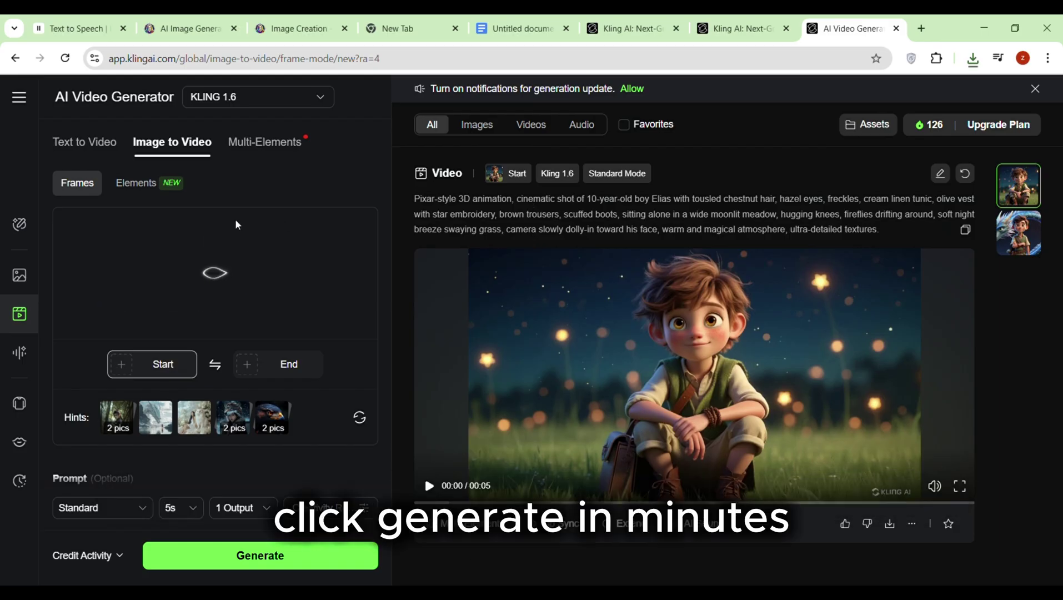
- In Kling AI, generate a video from the golden-streak start frame with the prompt about the boy looking up in awe, and play the dragon clip
drag(392, 399, 403, 429)
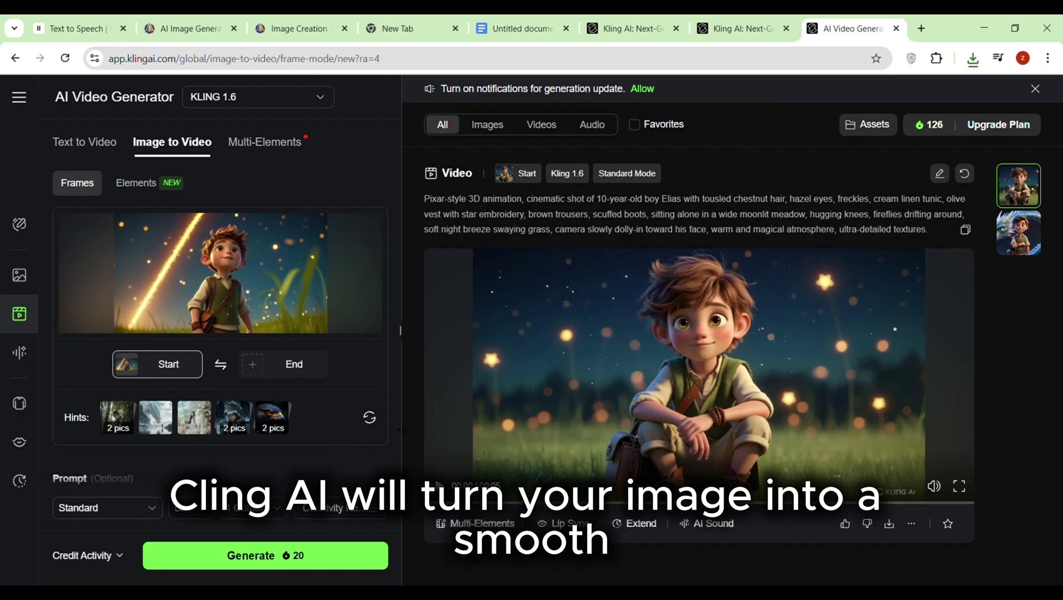
click(159, 508)
click(159, 510)
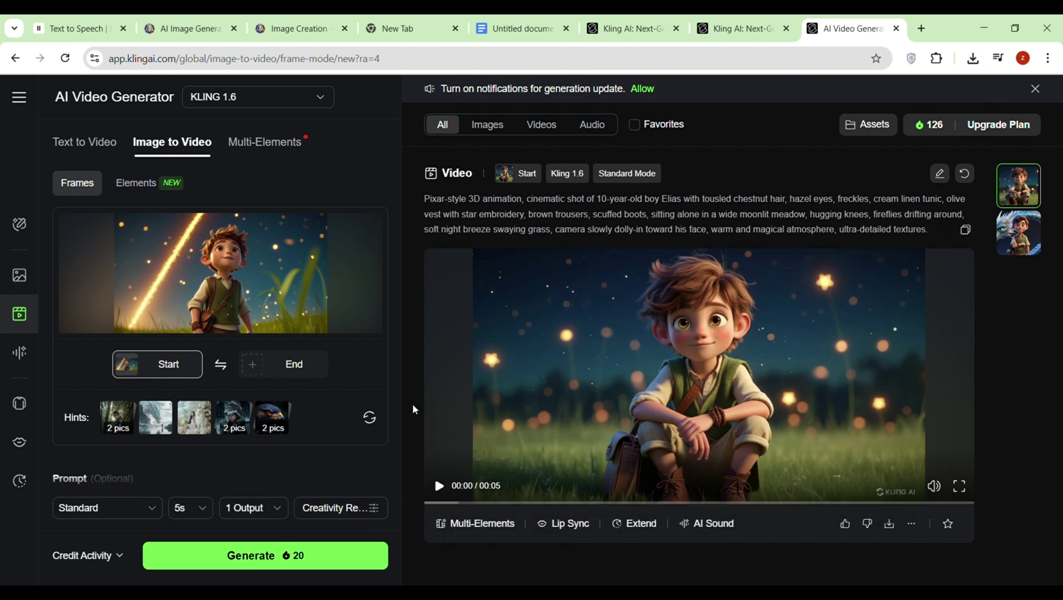
scroll(222, 333, down, 3)
click(114, 328)
text(Pixar-style 3D animation, Elias looking up in awe as a golden streak of light arcs across the deep blue night sky, glowing tail leaving sparkling particles, meadow bathed in warm light, grass rippling in wind, camera pans upward following the falling star, cinematic lens flare.)
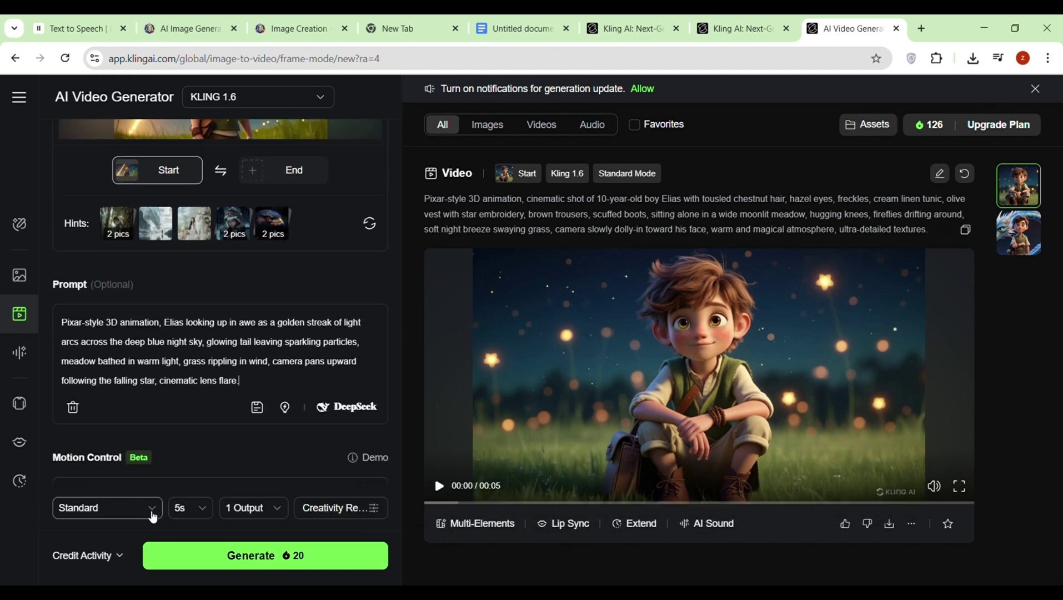
click(266, 556)
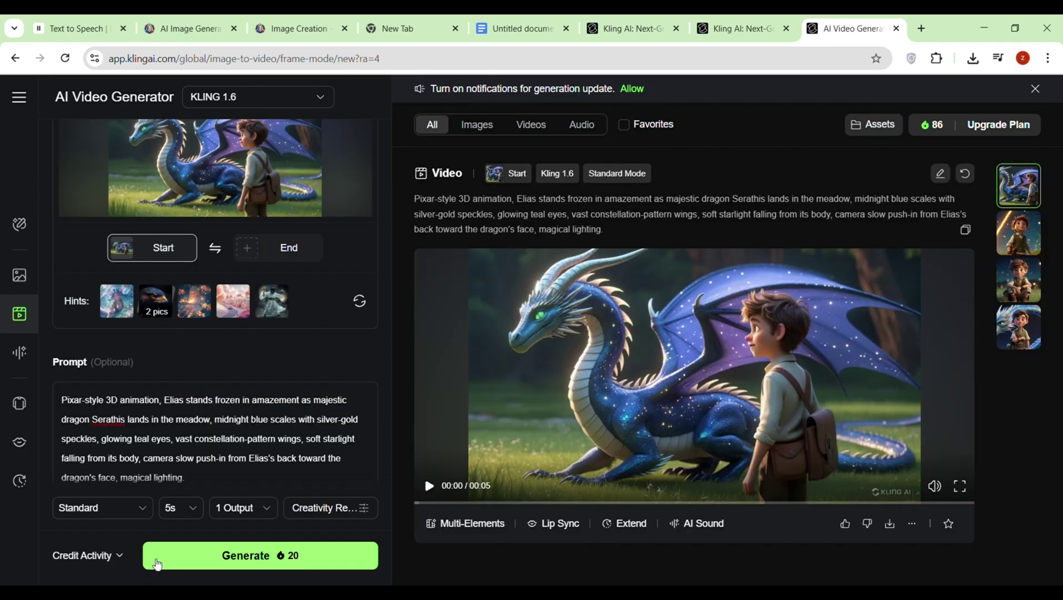
click(429, 487)
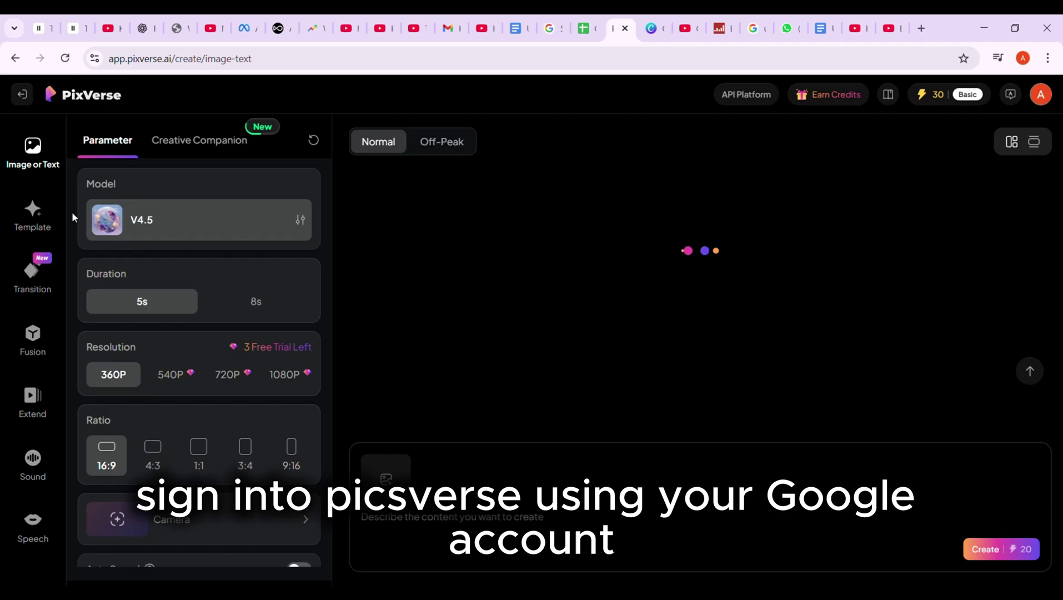
- In PixVerse, set the video model to V4.5
click(186, 227)
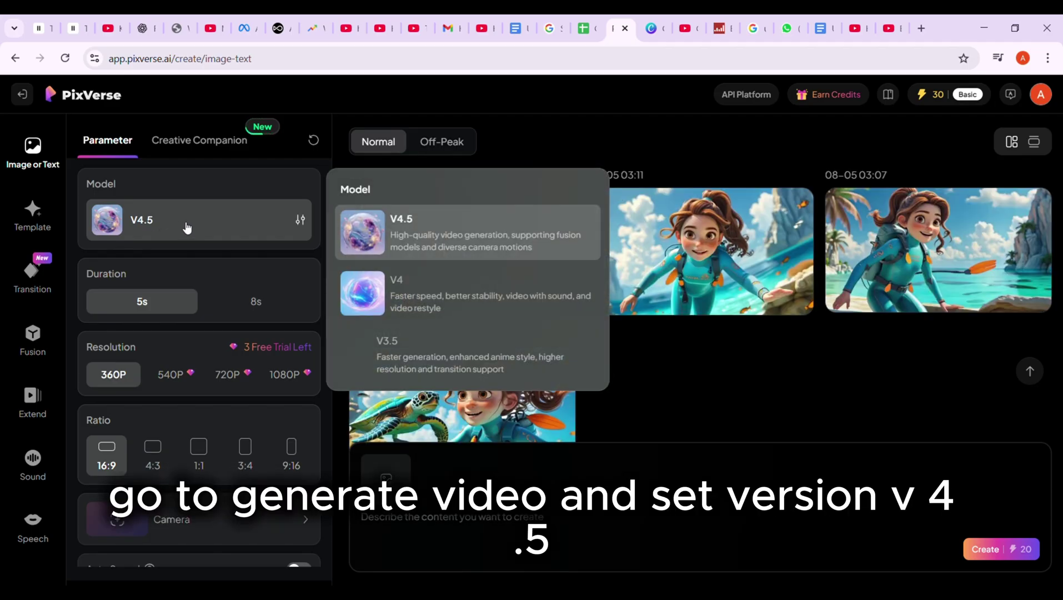
click(408, 243)
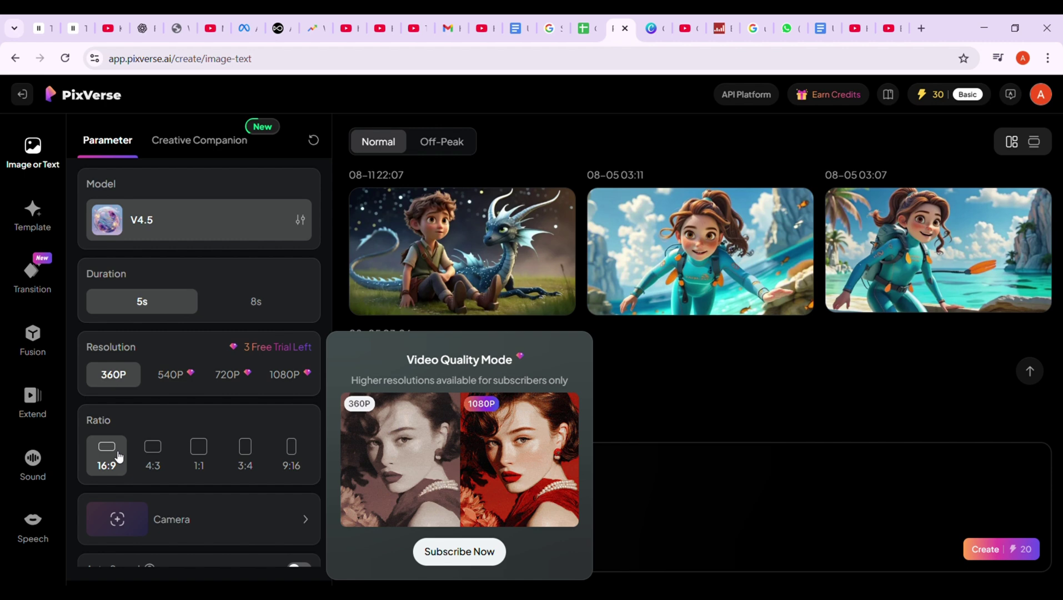
mouse_move(291, 516)
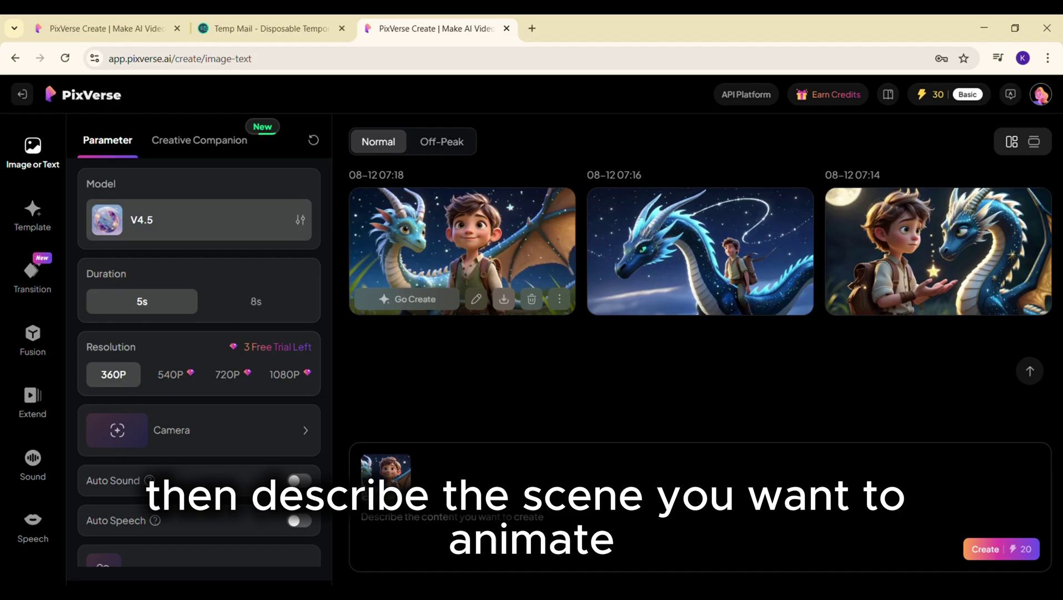
- View the details of the 07:18 boy-and-dragon video and return to the creation page
click(500, 277)
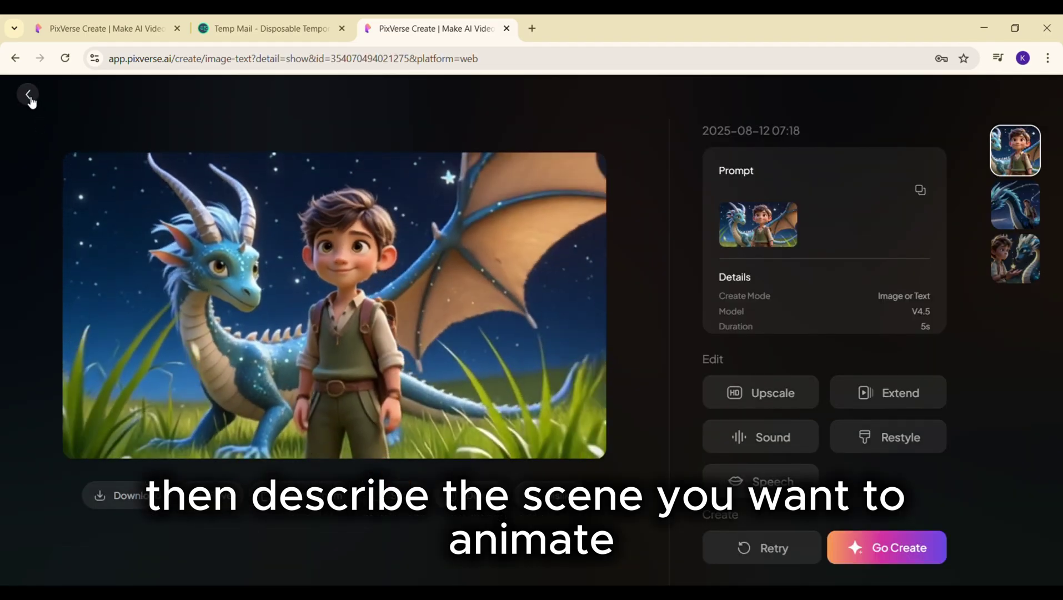
click(28, 95)
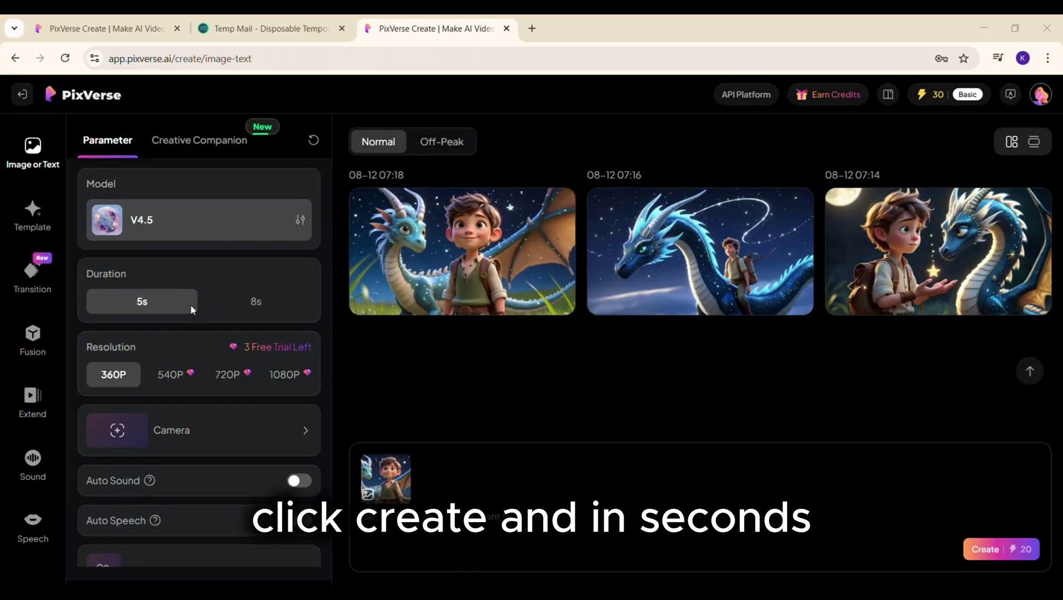
- Enter the dragon-constellation scene prompt, insert "slowly fly upward," after "grass swaying in soft wind," and create the video
click(316, 441)
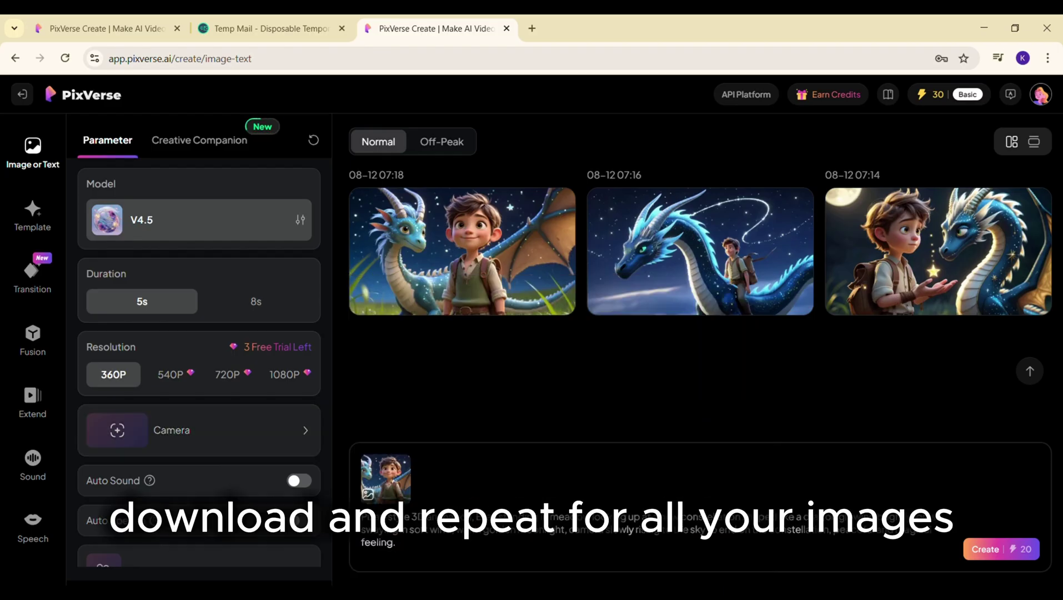
click(461, 530)
text(slowly fly upward)
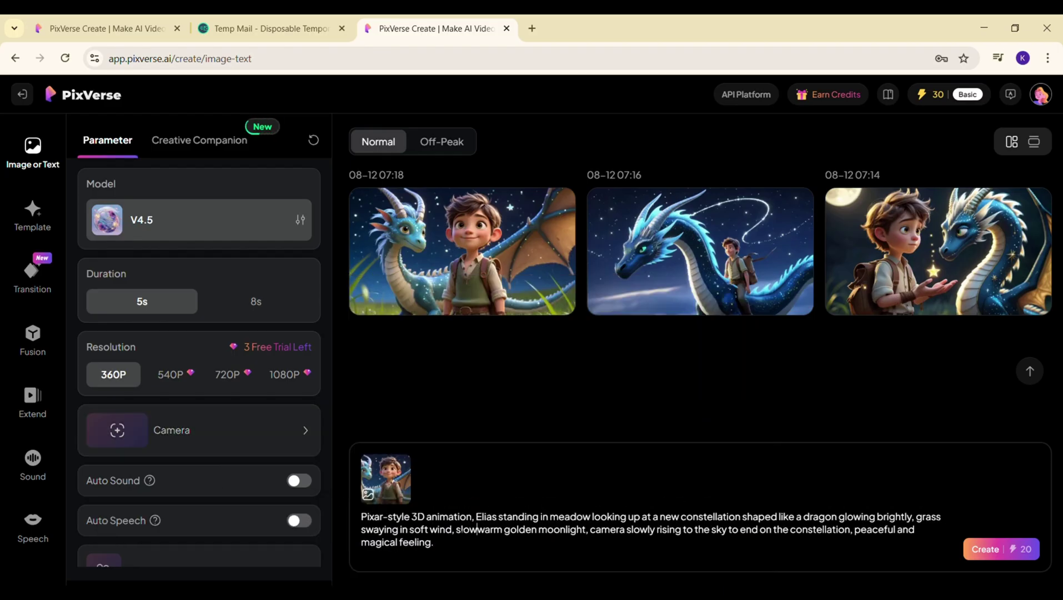
text(,)
key(Return)
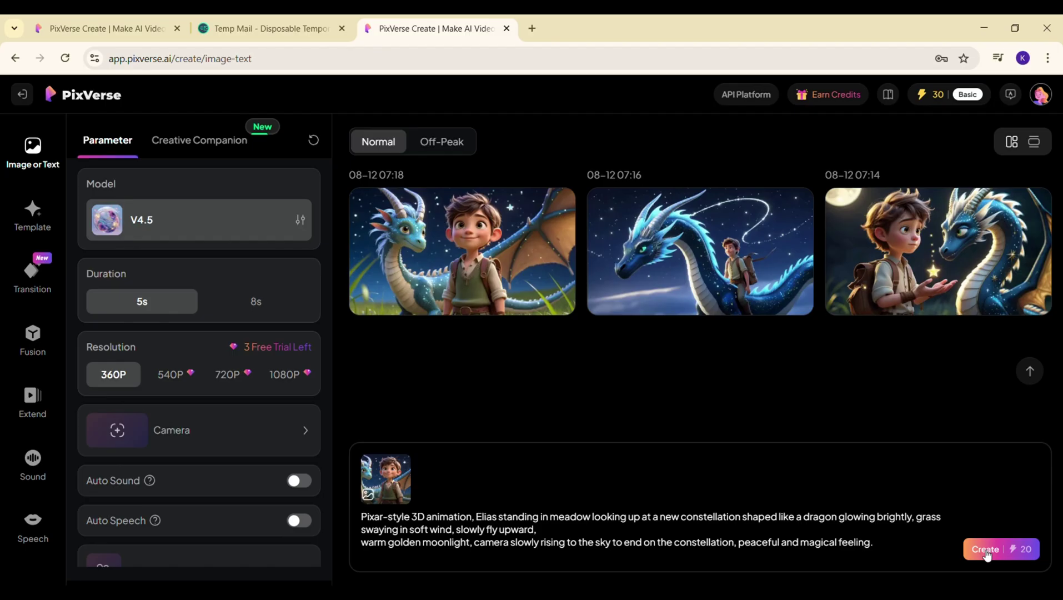
click(986, 550)
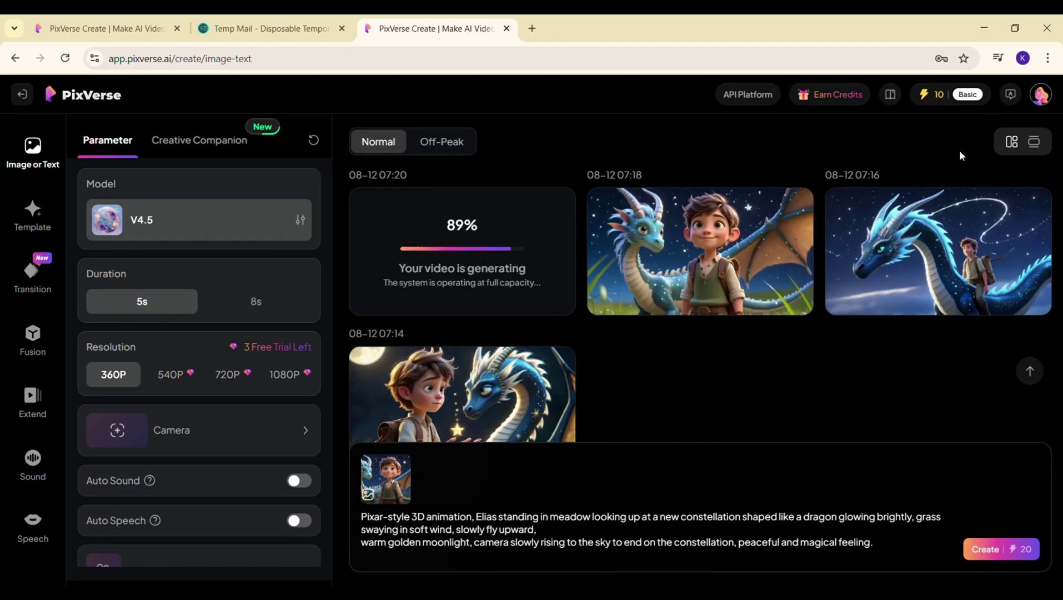
- Open the newly created 07:20 video to review it, and close its details
click(524, 273)
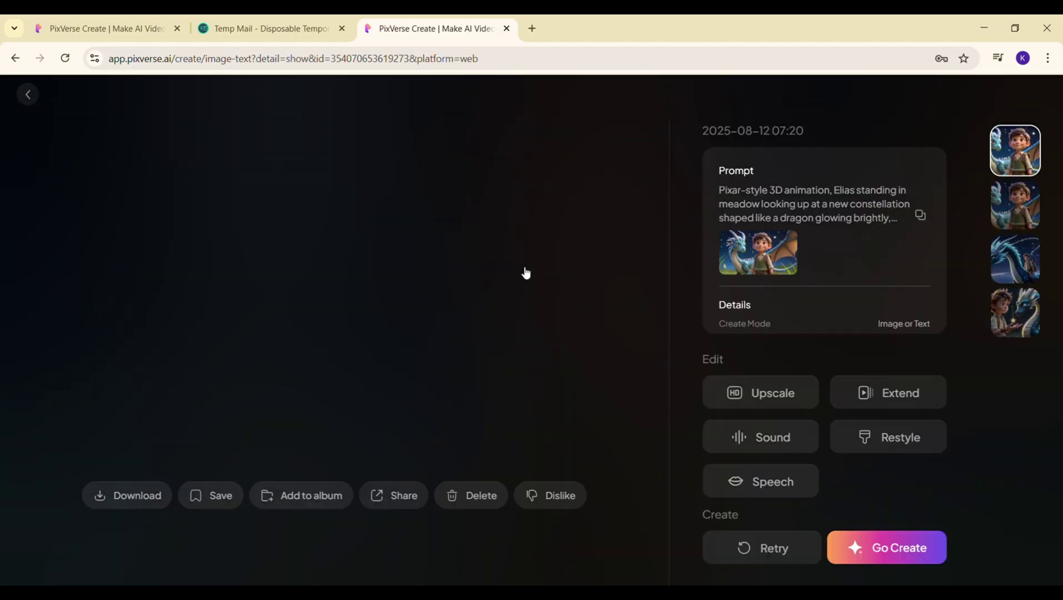
key(Escape)
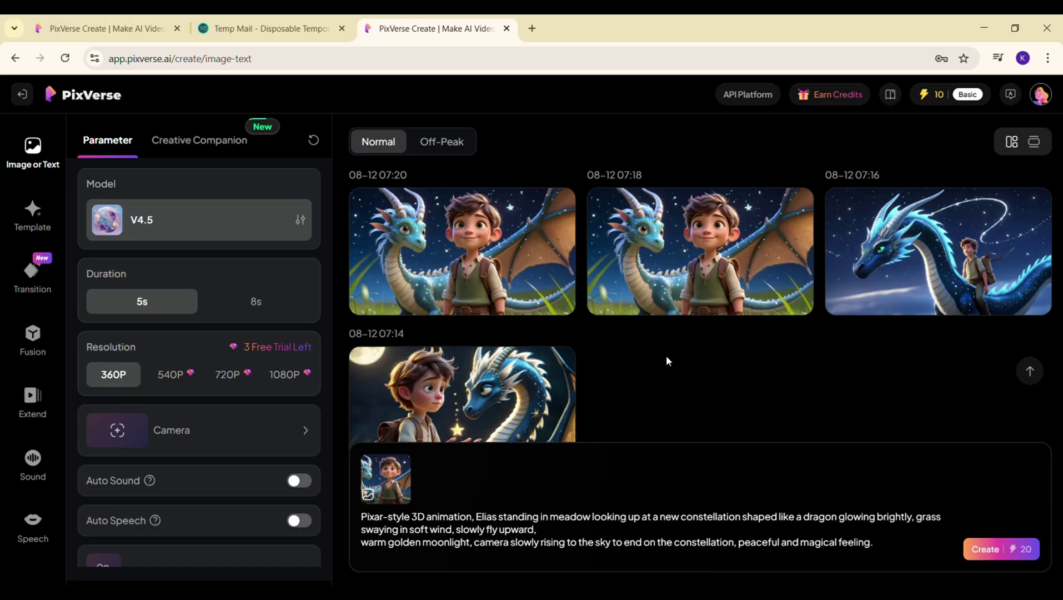
- Download watermarked copies of the 07:14, 07:16 and 07:18 videos
click(511, 425)
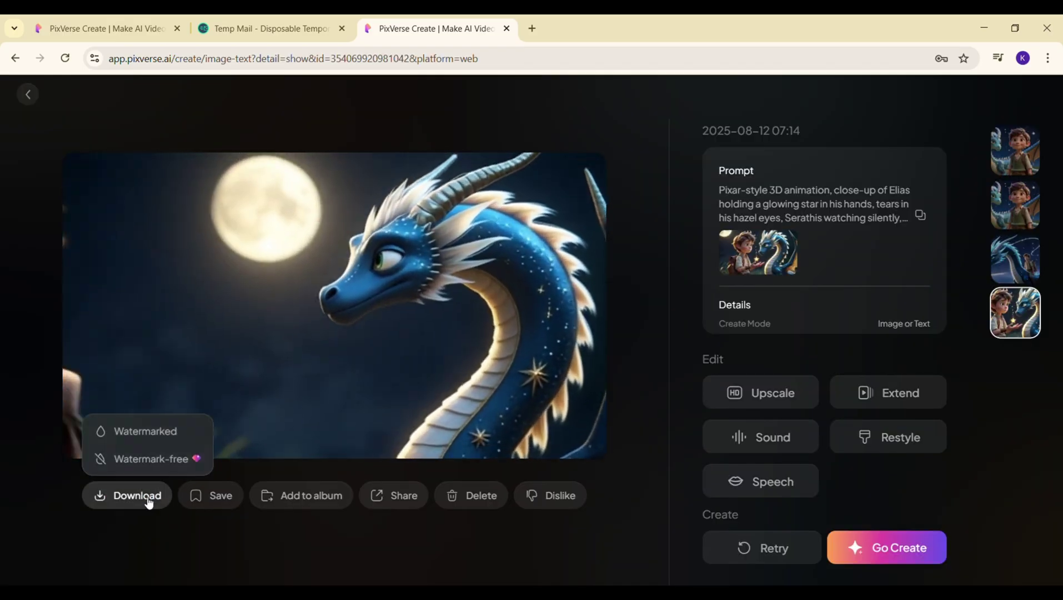
click(29, 95)
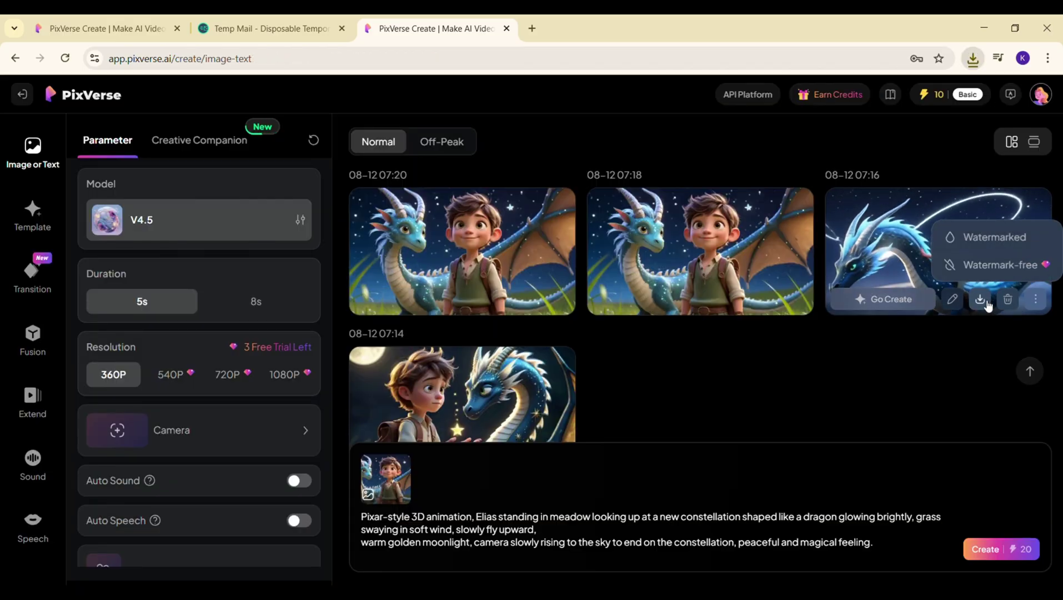
mouse_move(743, 301)
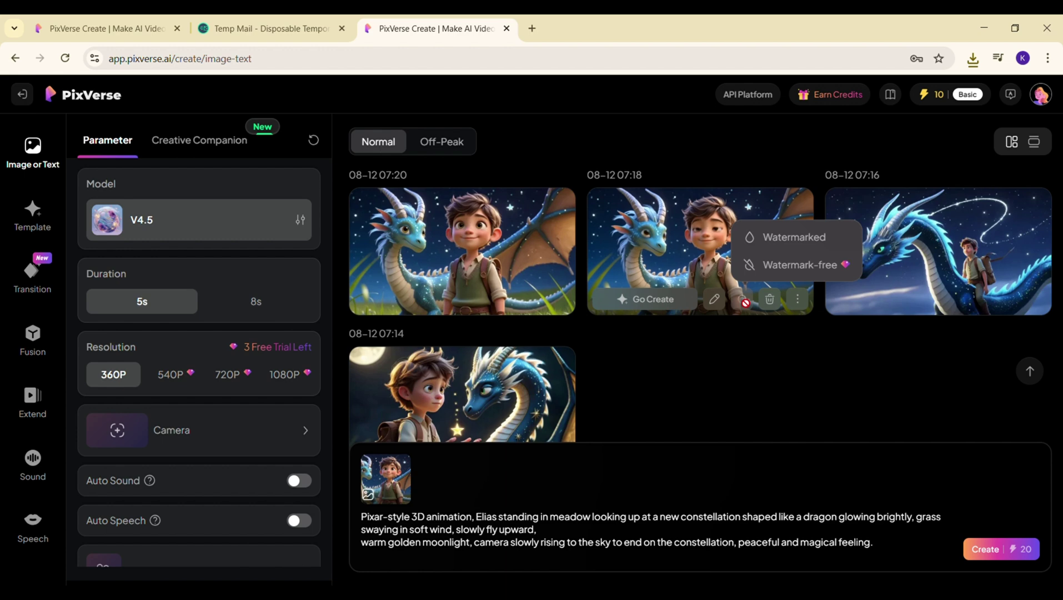
click(793, 238)
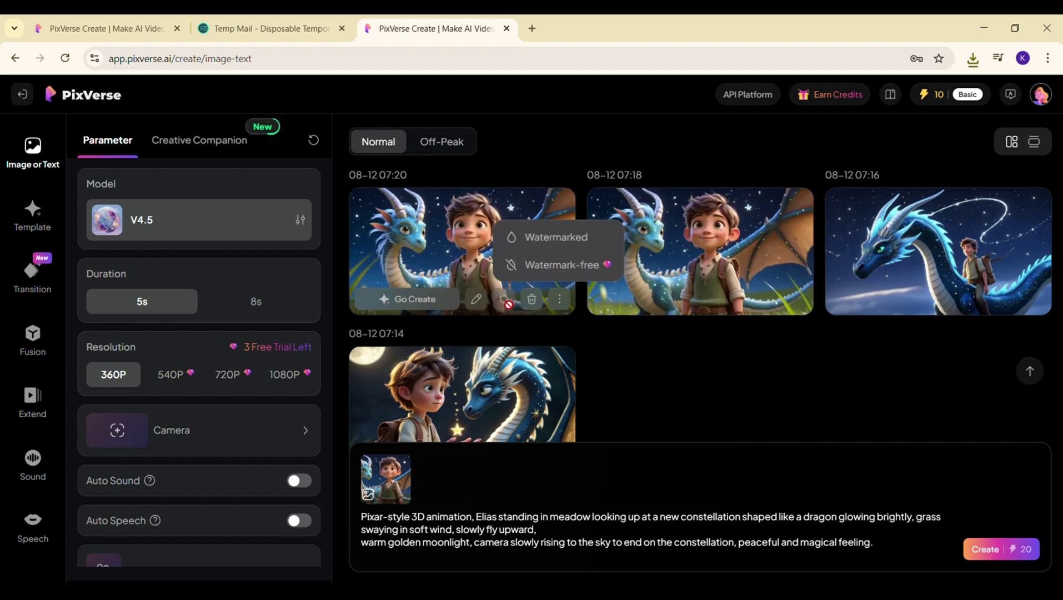
click(91, 32)
mouse_move(502, 300)
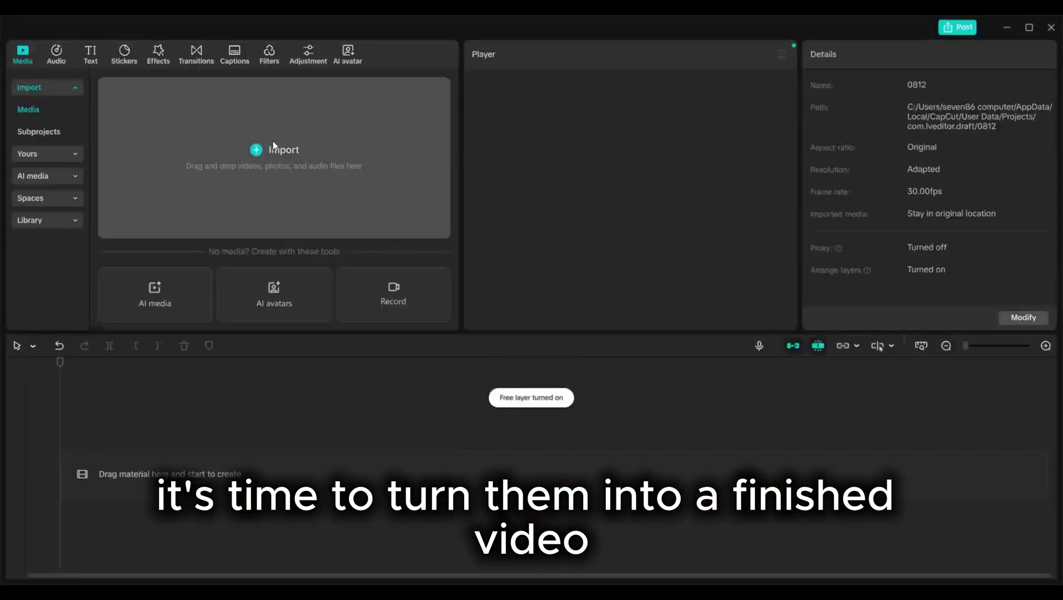
- In CapCut project 0812, import all the animated clips from the "dragon videos" folder on the Desktop
click(271, 143)
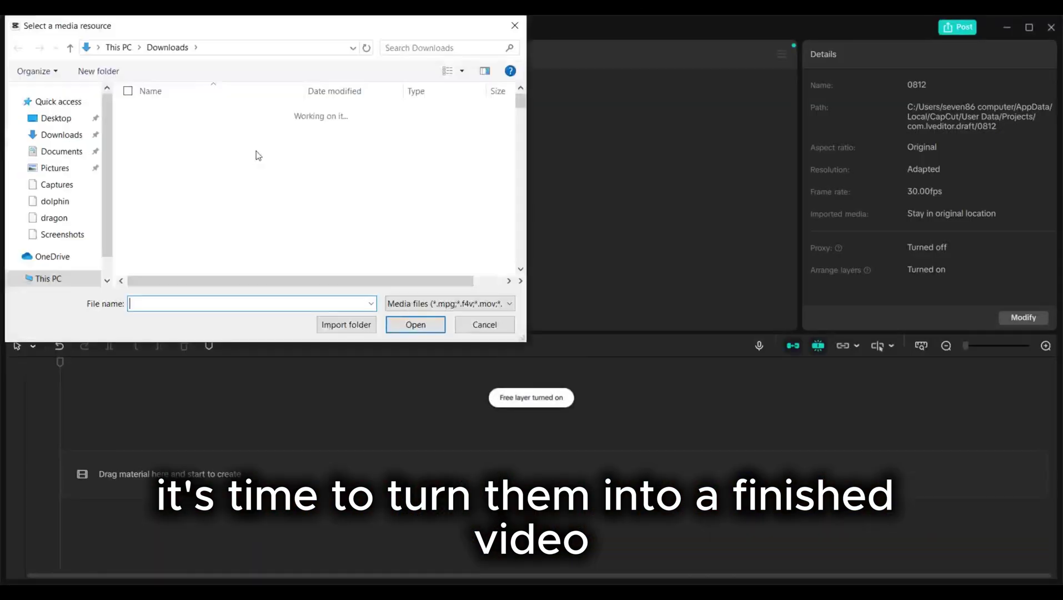
click(61, 118)
click(244, 223)
double_click(244, 222)
key(ctrl+a)
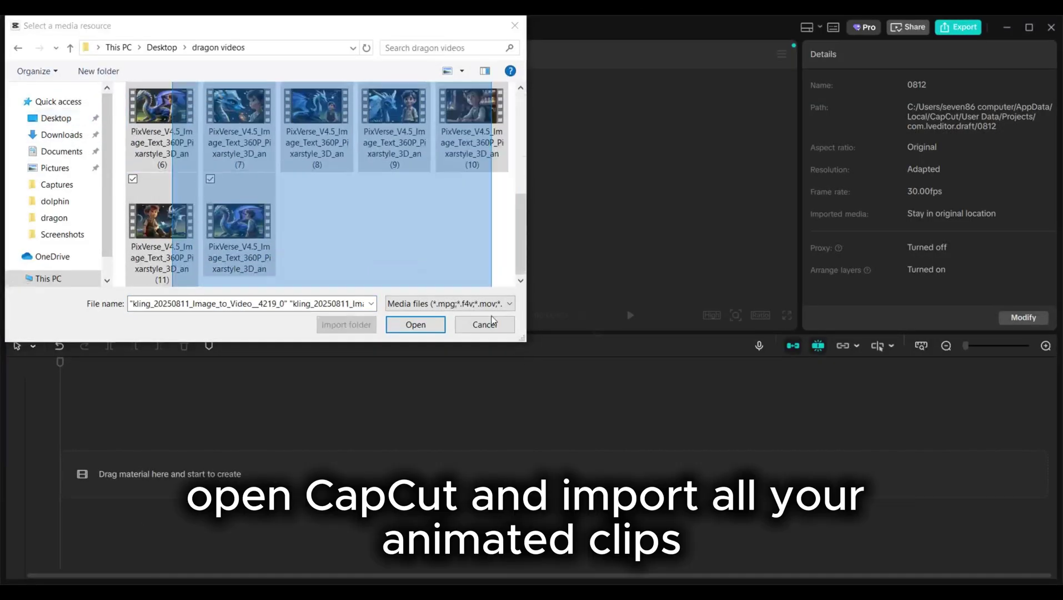
click(416, 325)
- Import "Curse Of Old - Density & Time.mp3" from Downloads and place it at the start of the timeline as background music
click(124, 85)
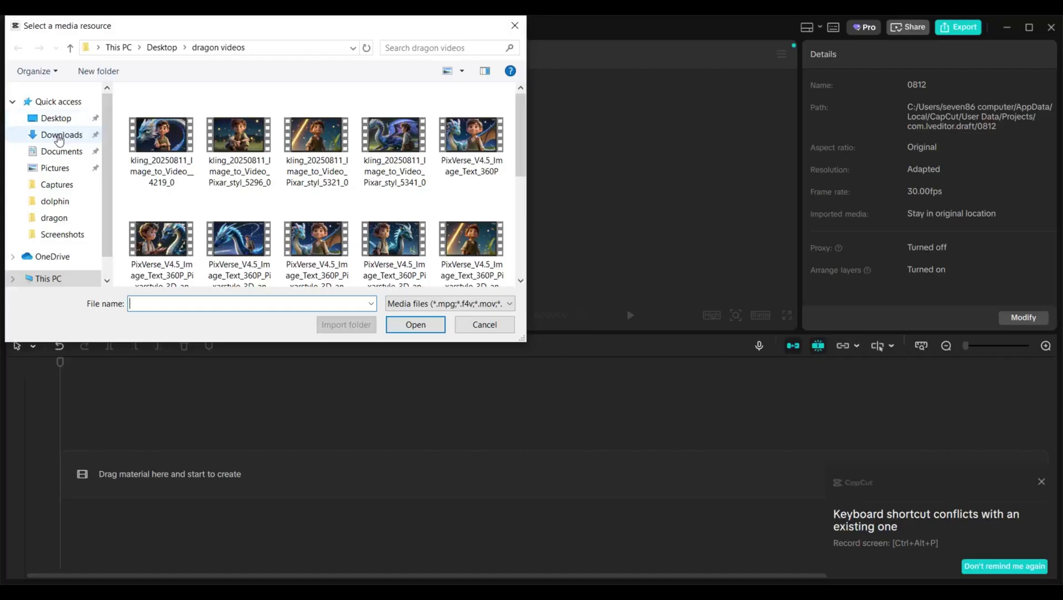
click(61, 134)
click(249, 144)
double_click(248, 145)
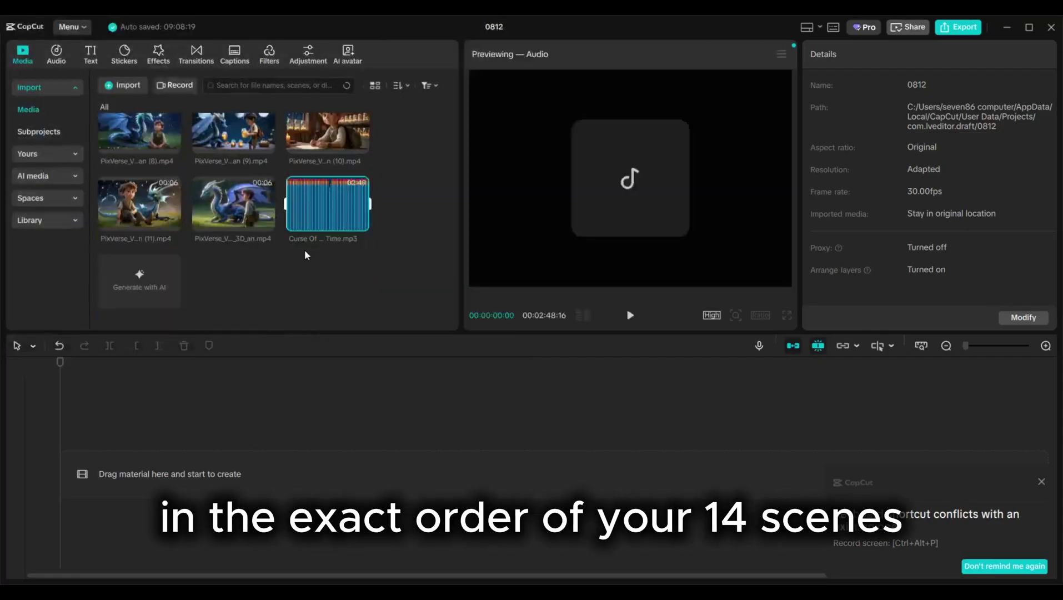
drag(303, 185, 166, 492)
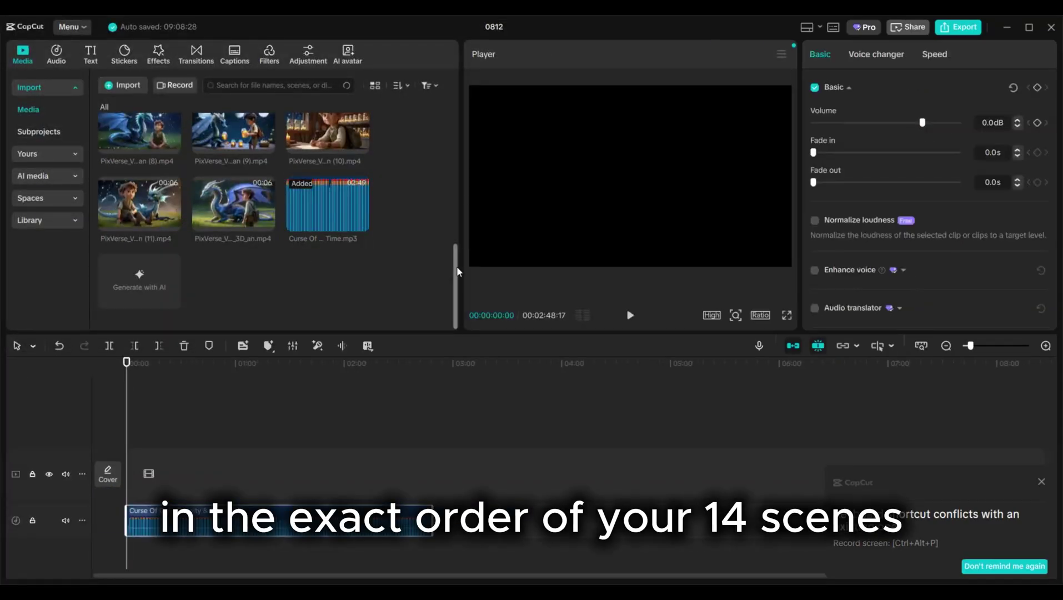
- Place the clip of the boy sitting in the meadow at the timeline's start, followed by the shooting-star clip and the remaining scenes
drag(457, 265, 456, 128)
drag(233, 146, 130, 472)
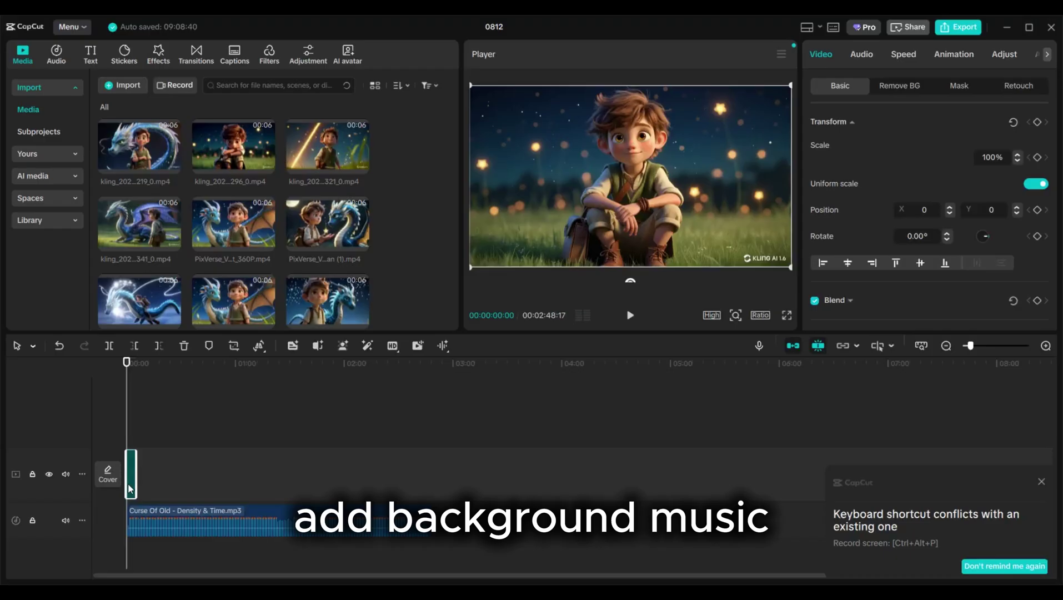
click(131, 429)
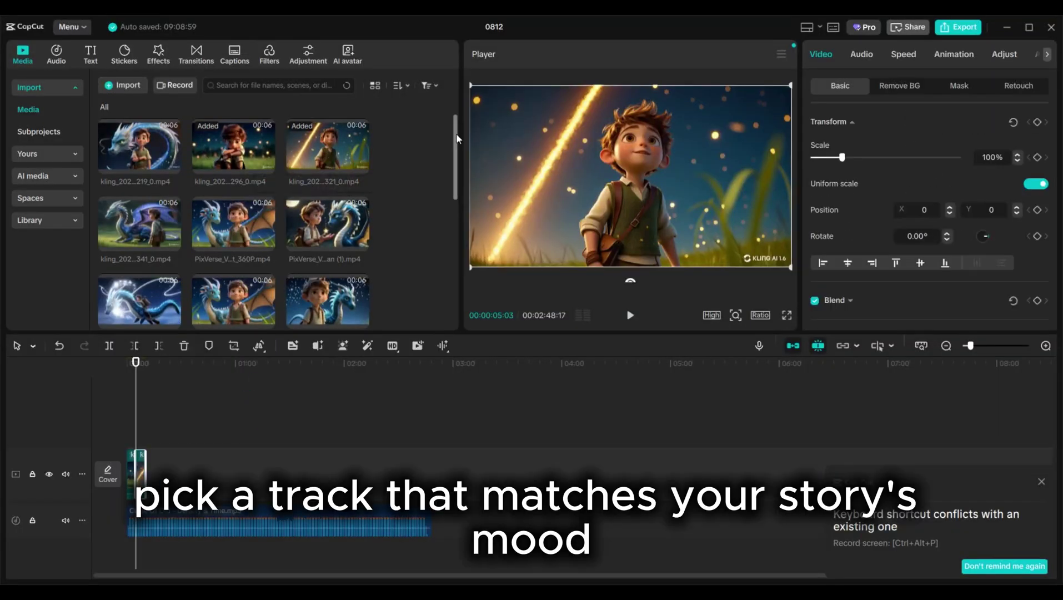
click(181, 379)
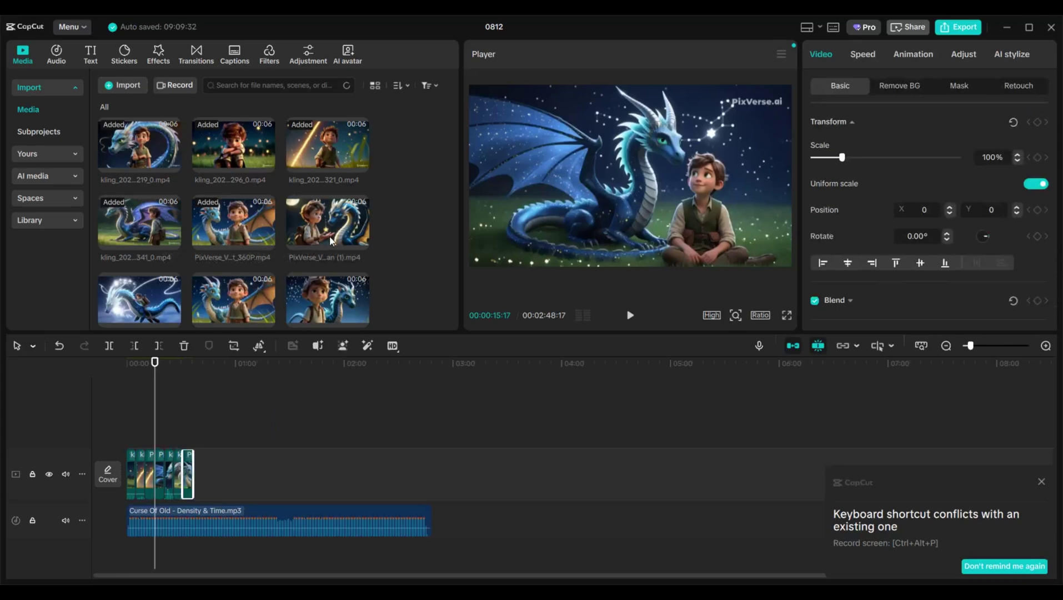
scroll(456, 192, down, 2)
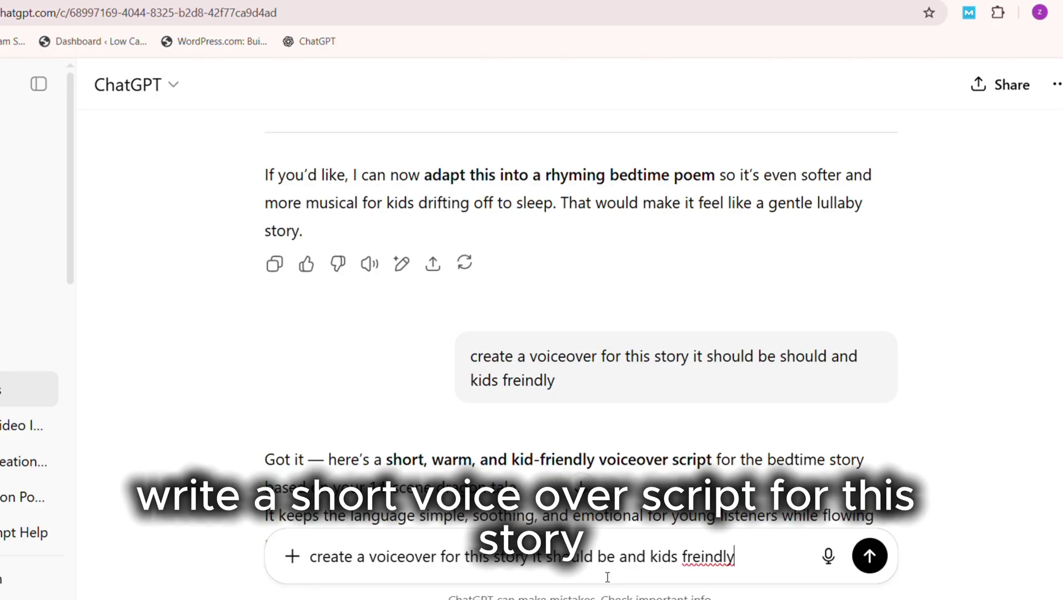
- In ChatGPT, send the request "create a voiceover for this story it should be and kids freindly"
click(871, 560)
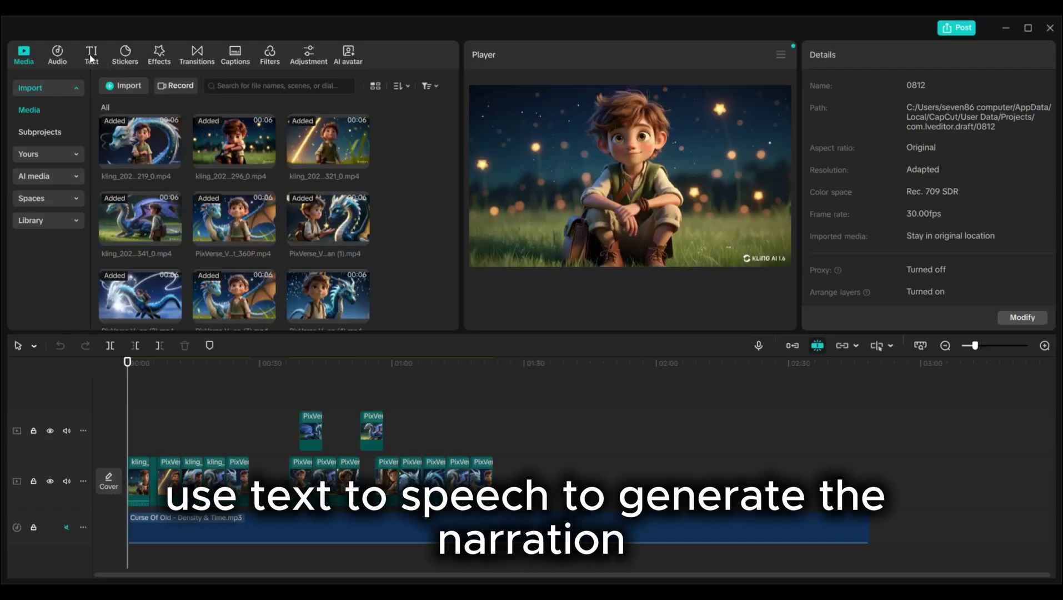
- In CapCut, add a default text clip above the video tracks at the start of the timeline
click(92, 54)
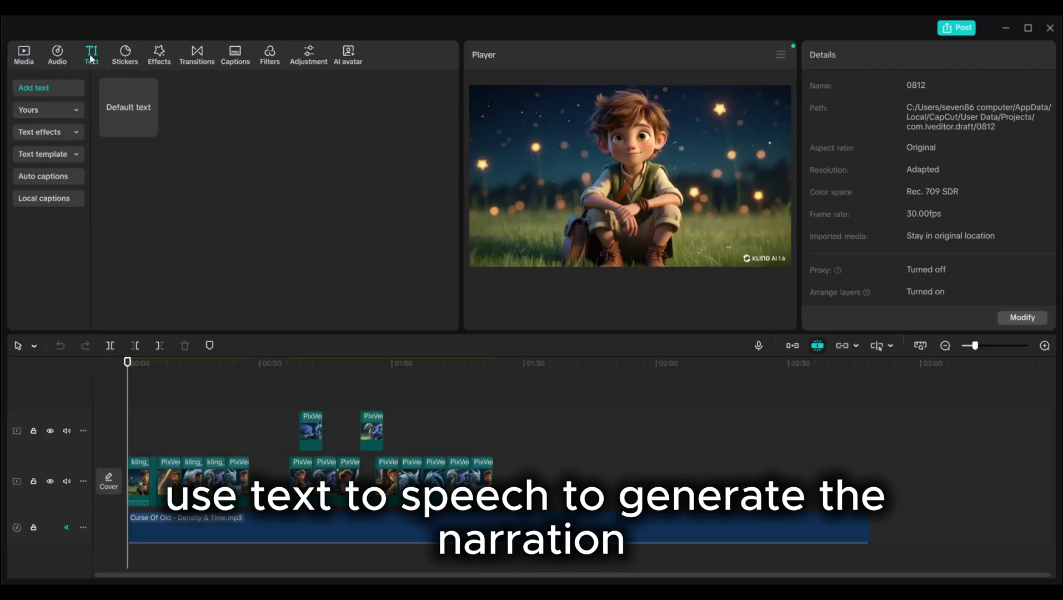
mouse_move(126, 100)
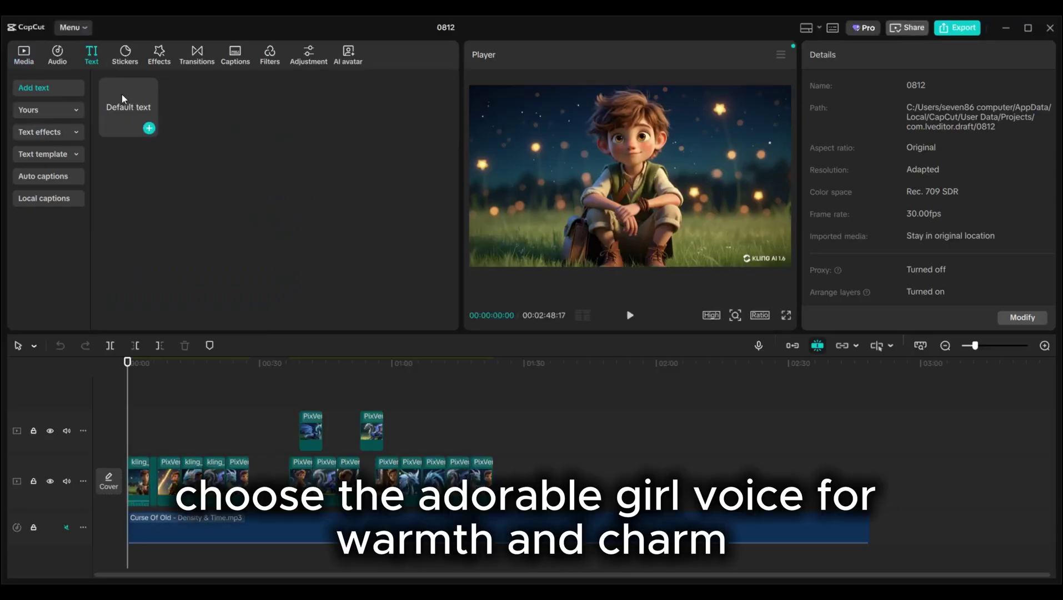
drag(122, 99, 141, 436)
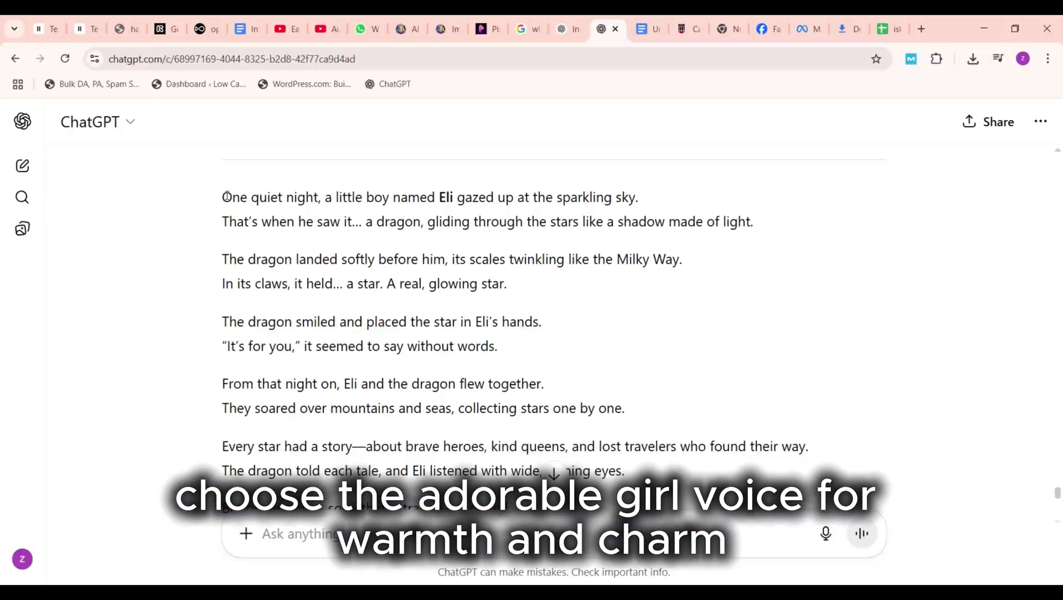
- Copy the opening narration beginning "One quiet night, a little boy named Eli" from ChatGPT and paste it into the CapCut text clip
drag(222, 194, 527, 294)
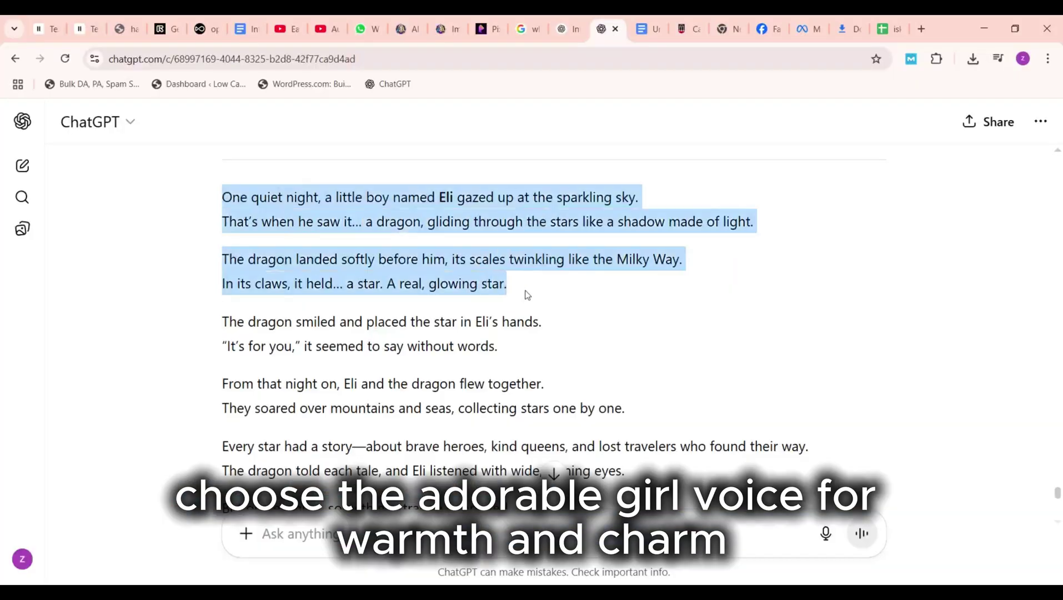
mouse_move(662, 592)
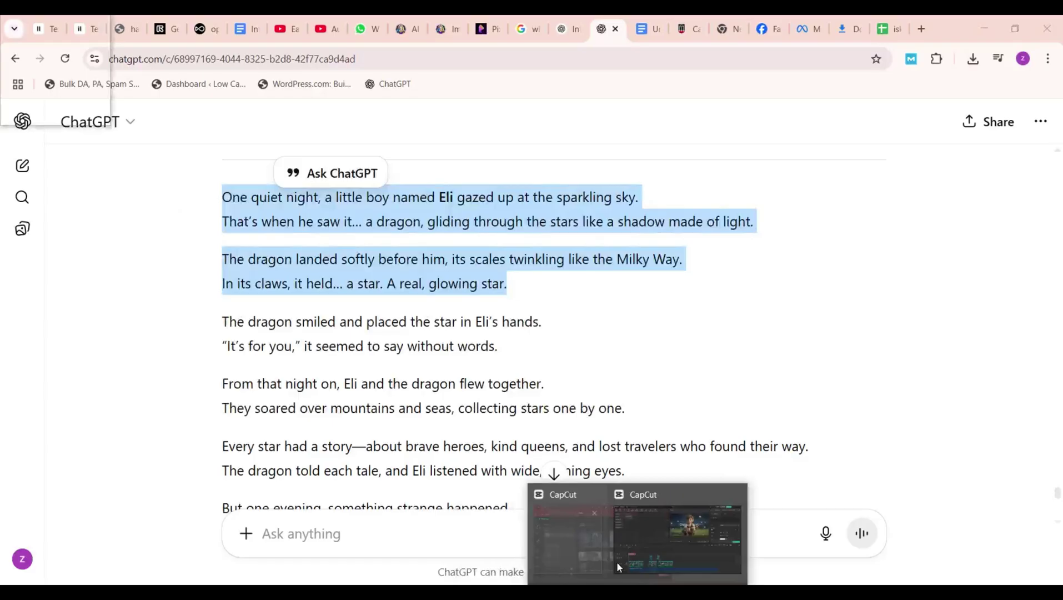
click(667, 554)
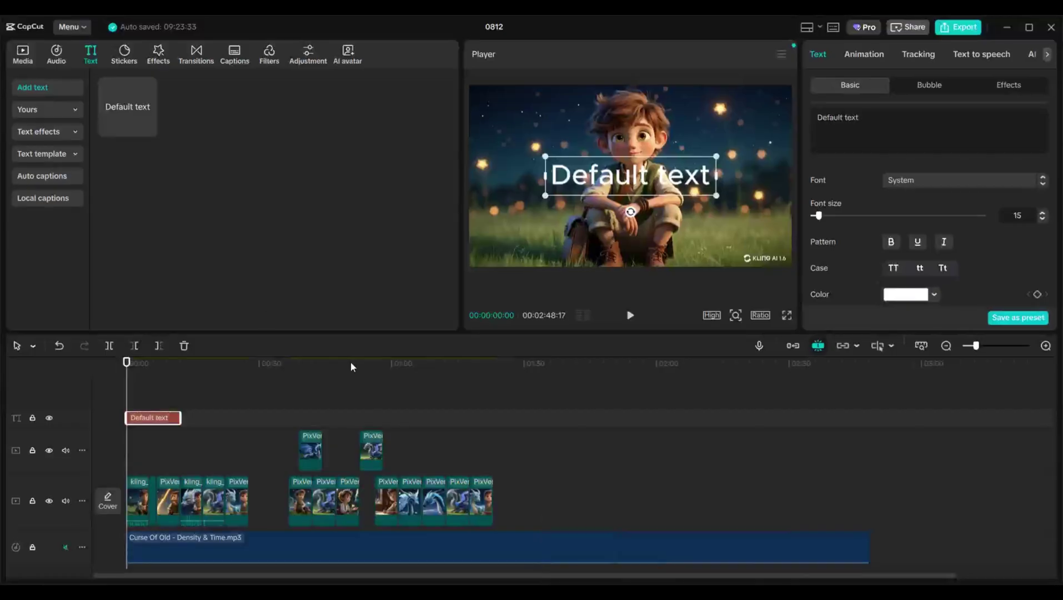
click(853, 121)
key(ctrl+v)
- Generate text-to-speech narration from the text clip using the Adorable Girl voice
click(979, 52)
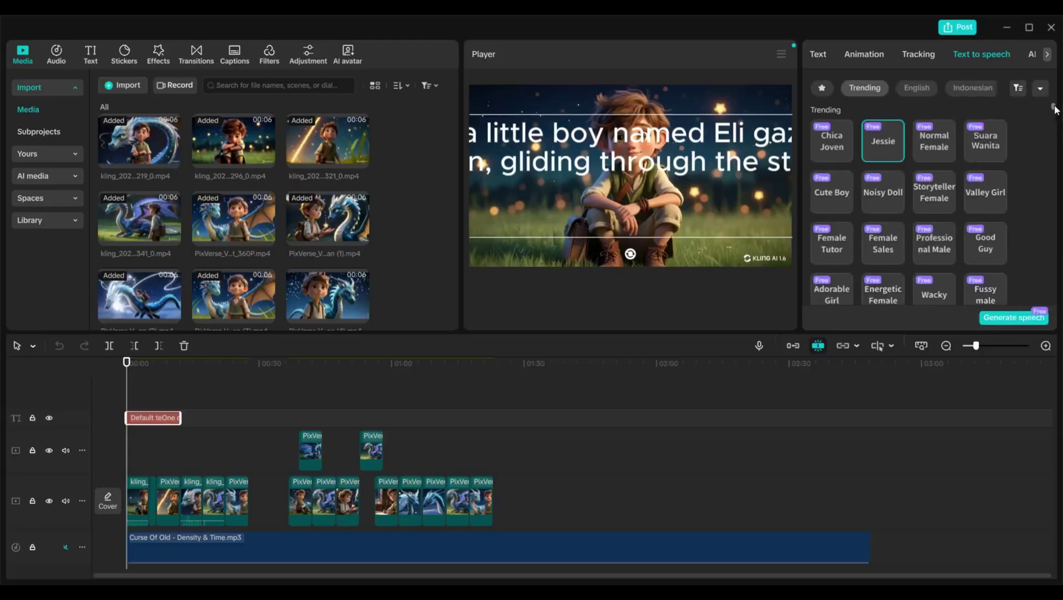
drag(1054, 109, 1055, 159)
click(833, 166)
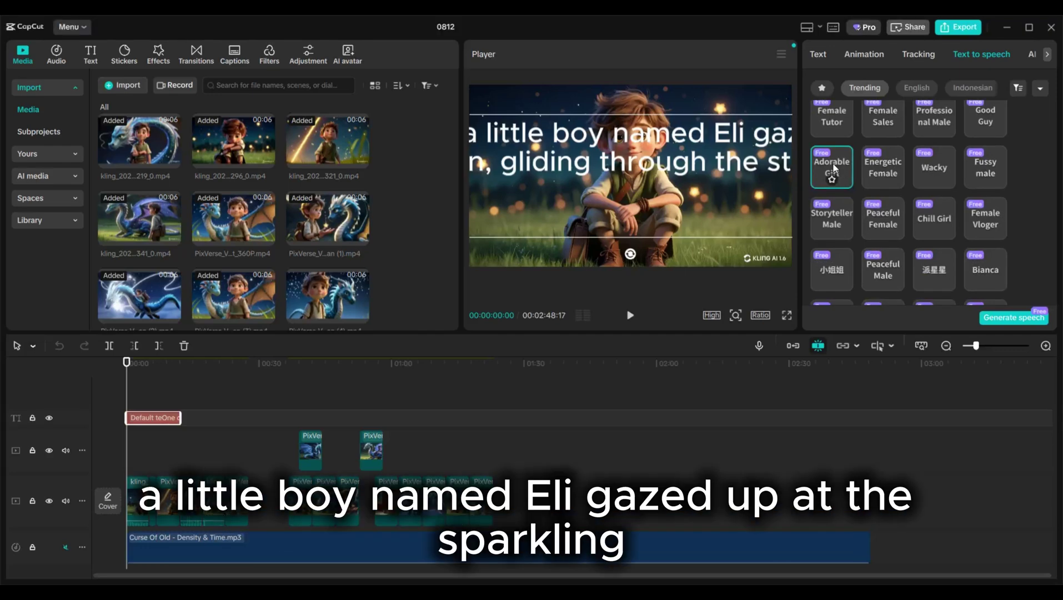
click(1012, 319)
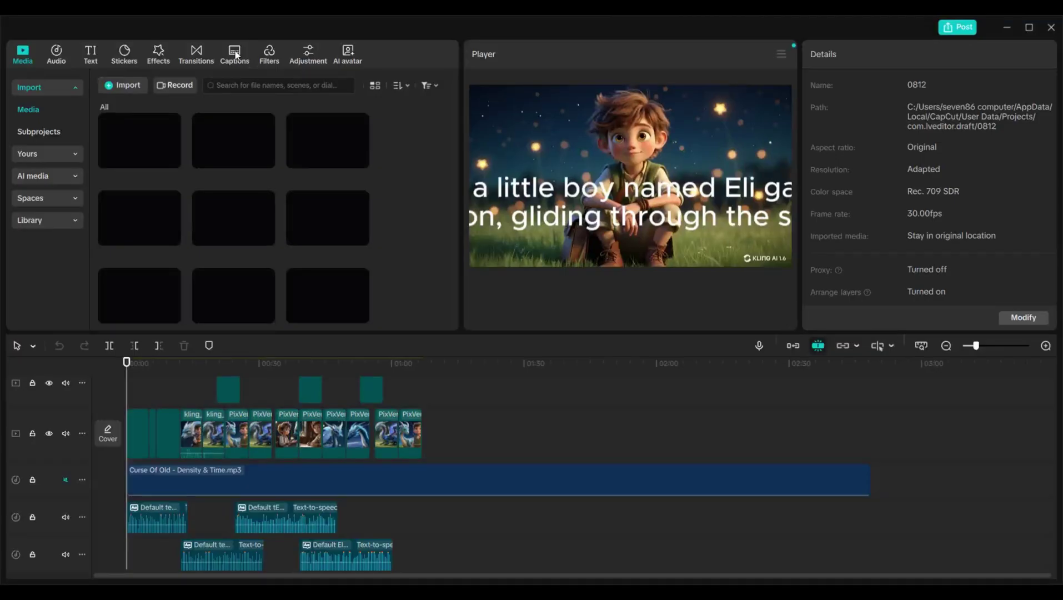
- Generate auto captions for the project with English as the spoken language and no bilingual captions
click(235, 52)
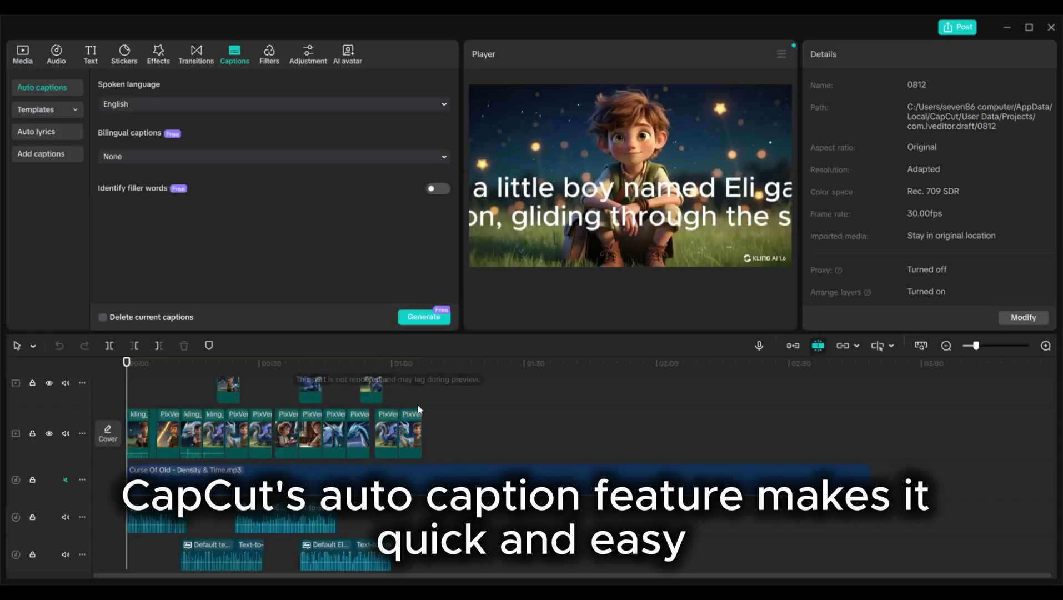
click(422, 319)
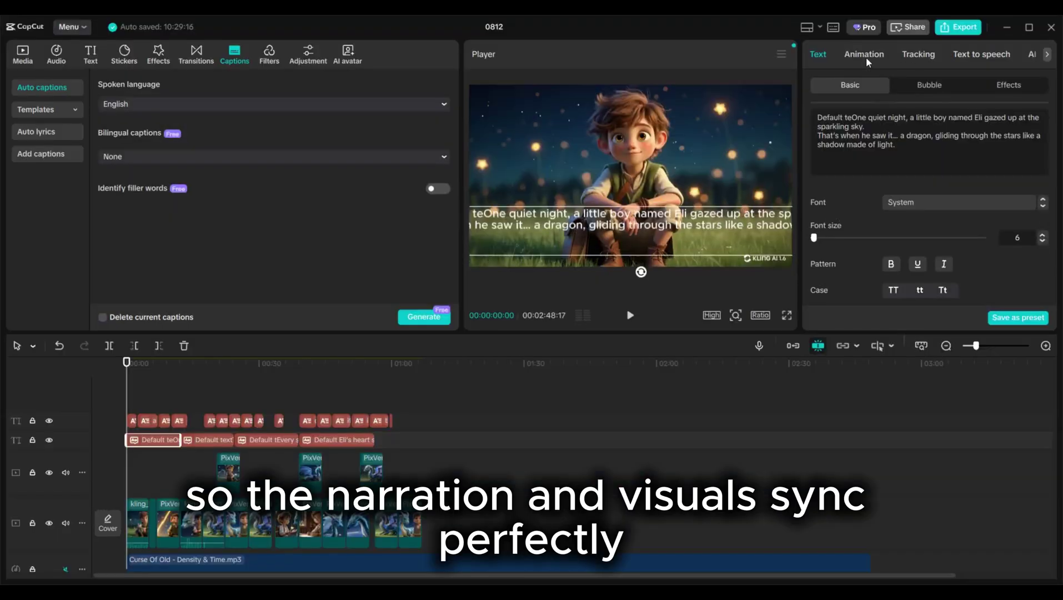
- Browse the first narration text's bubble and preset styles, and move the text lower in the frame
click(929, 84)
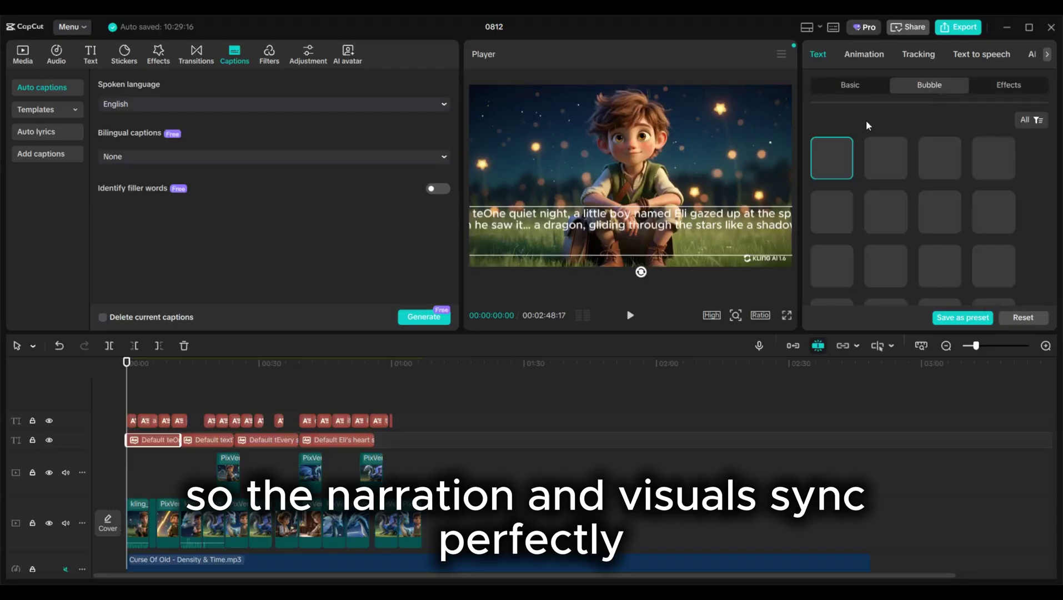
click(850, 85)
scroll(945, 211, down, 3)
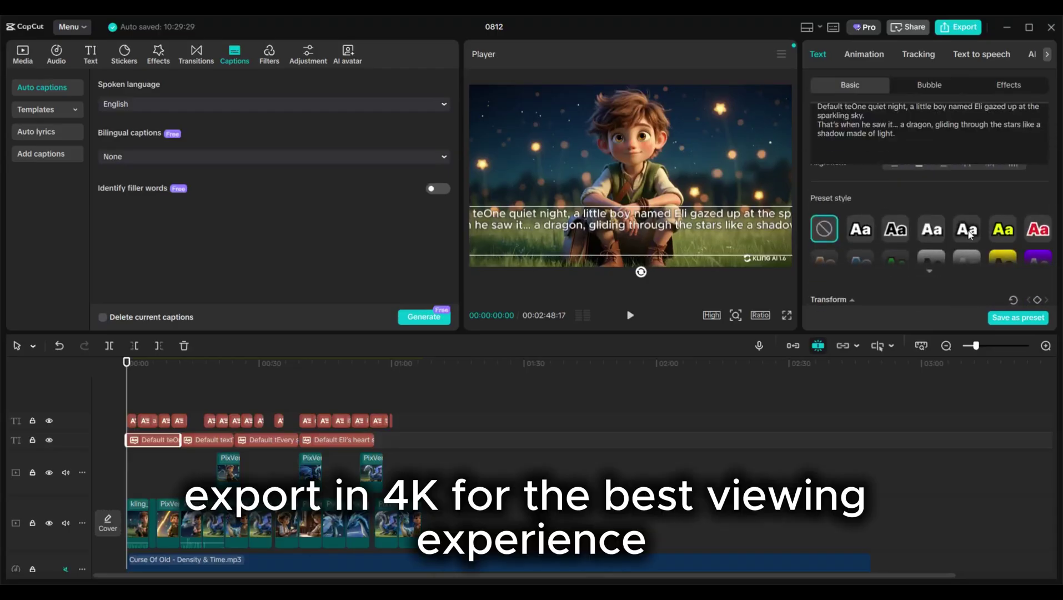
drag(656, 231, 687, 247)
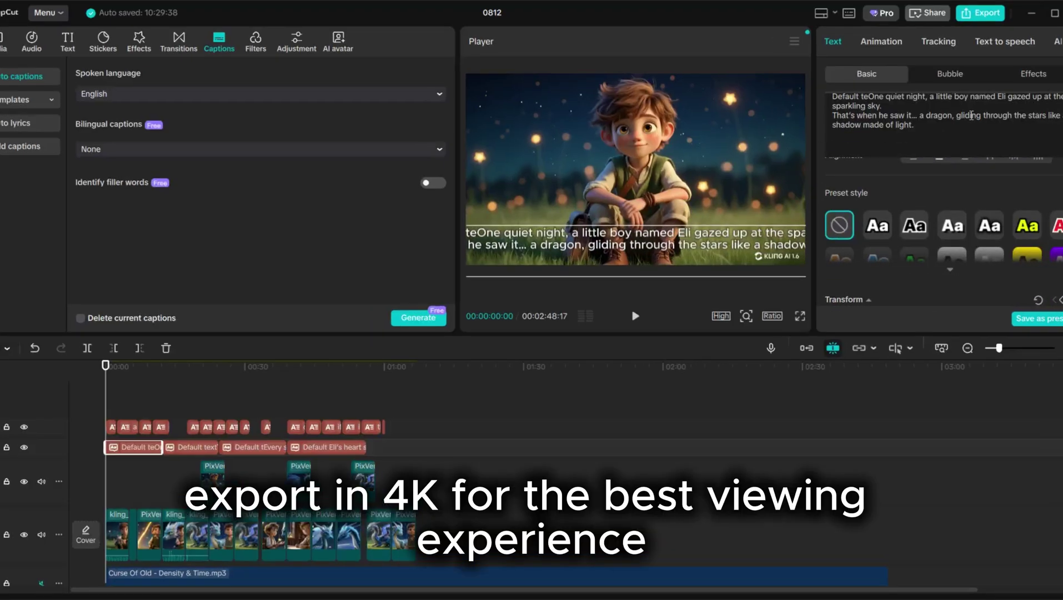
- Open the project's export settings and set the video resolution to 4K
click(979, 17)
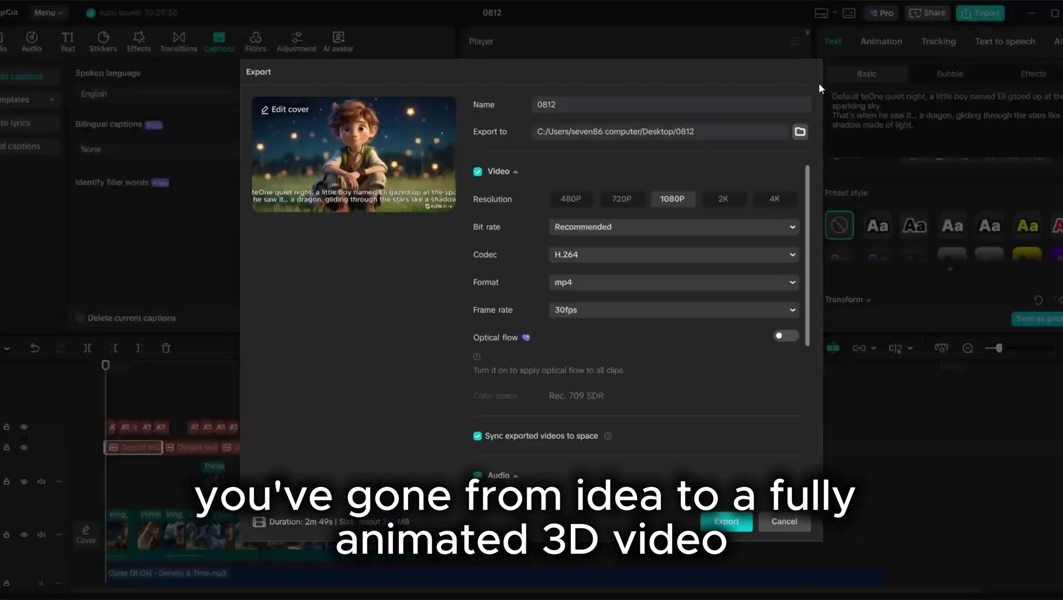
click(772, 200)
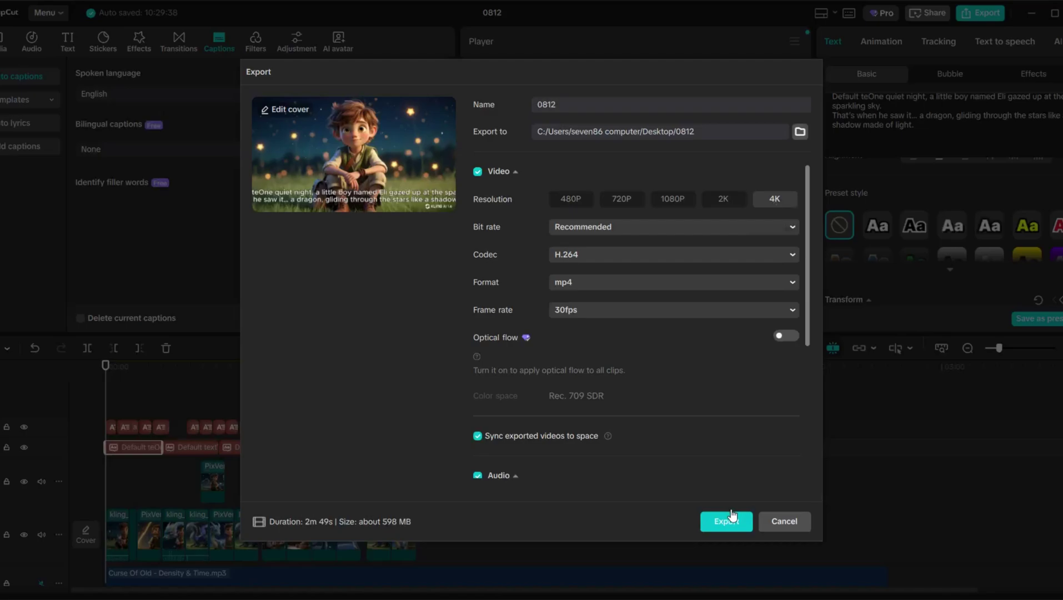